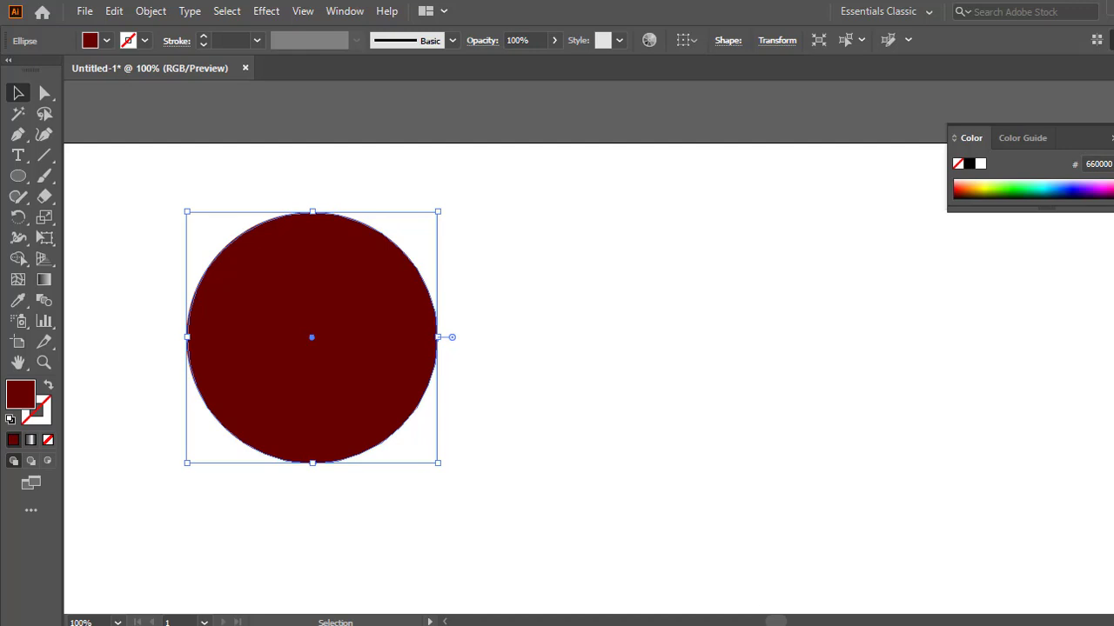
- Fill the selected circle with the White, Black linear gradient preset
key(ctrl+F9)
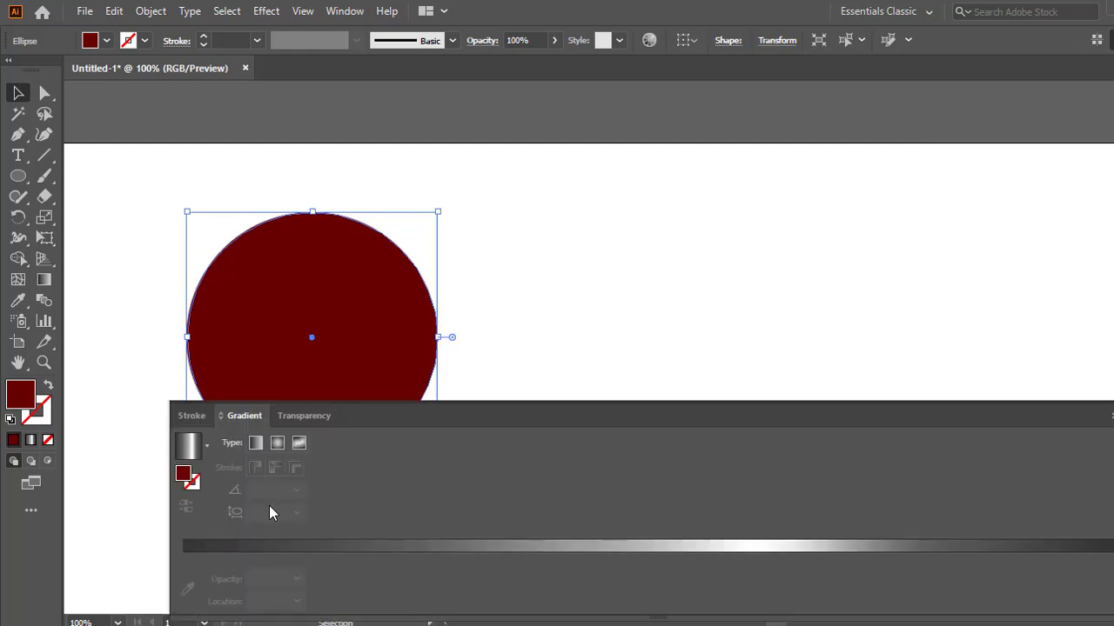
drag(171, 520, 874, 520)
click(967, 547)
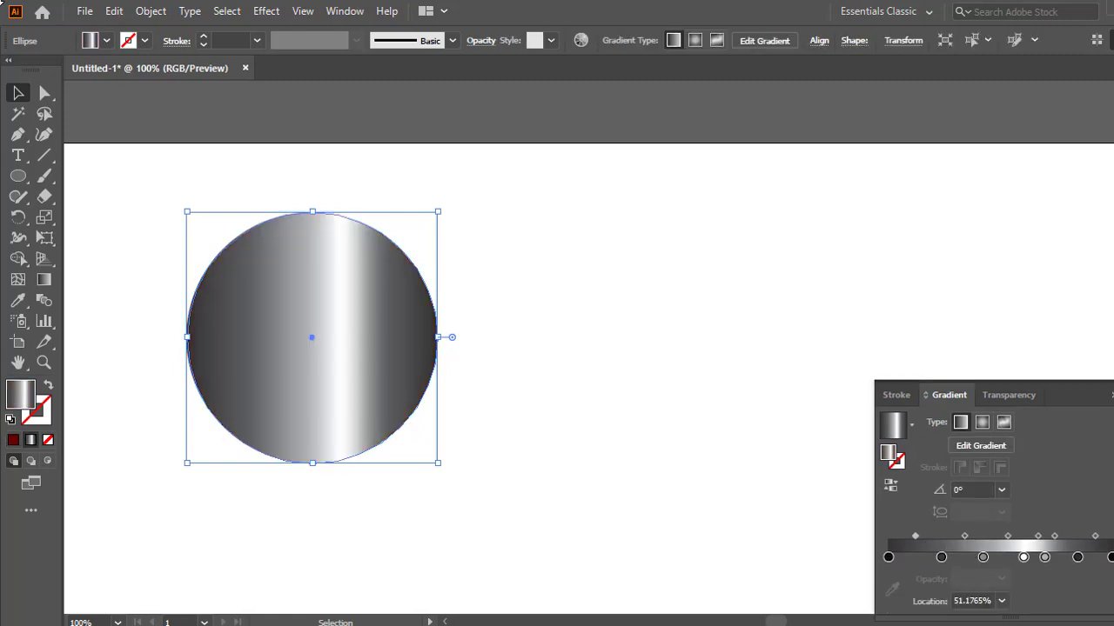
click(912, 425)
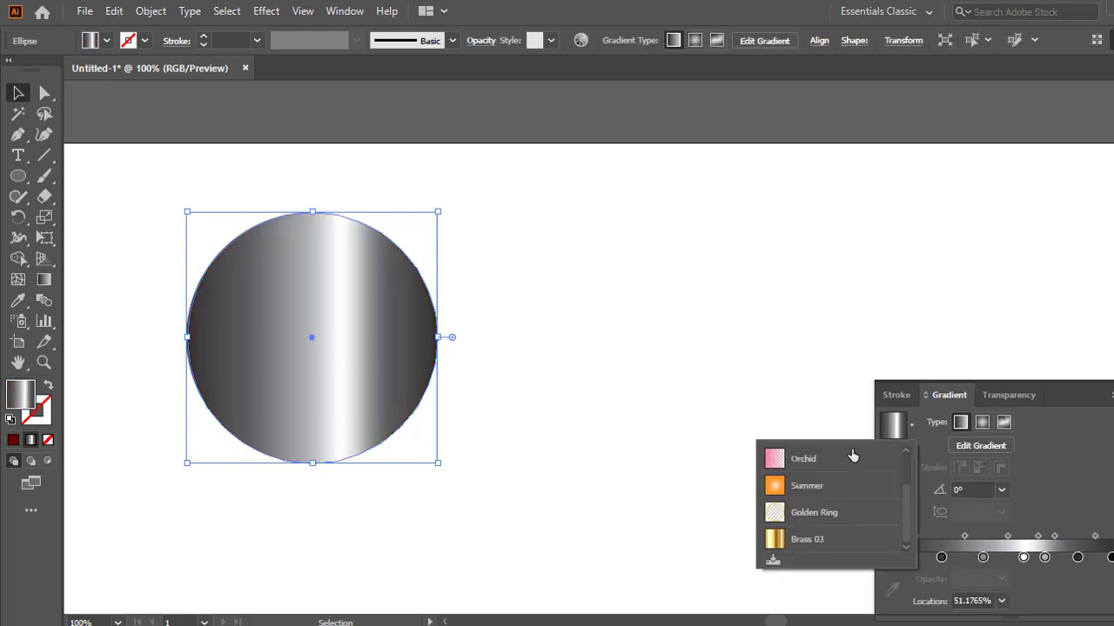
drag(911, 501, 904, 461)
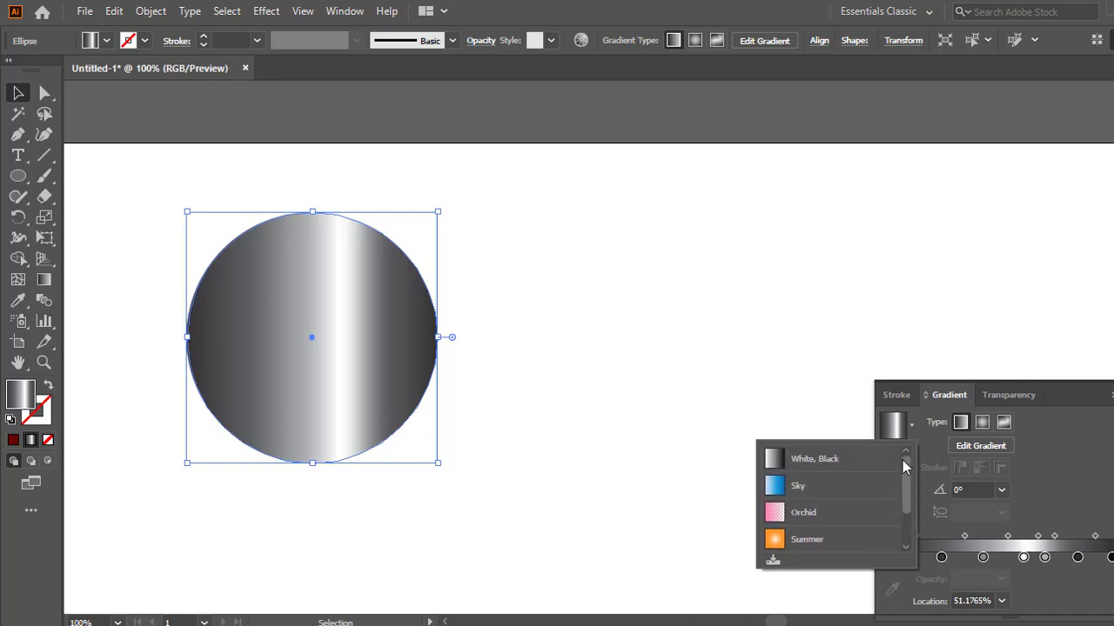
click(853, 458)
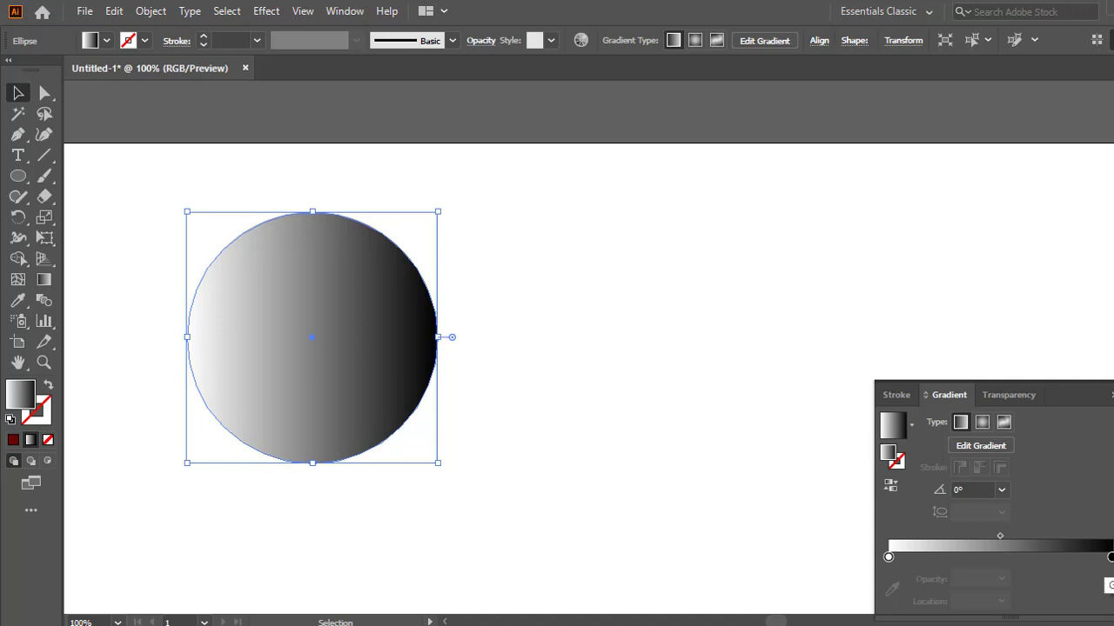
- Recolour the gradient's black end stop to purple and its white start stop to magenta using swatches
double_click(1108, 558)
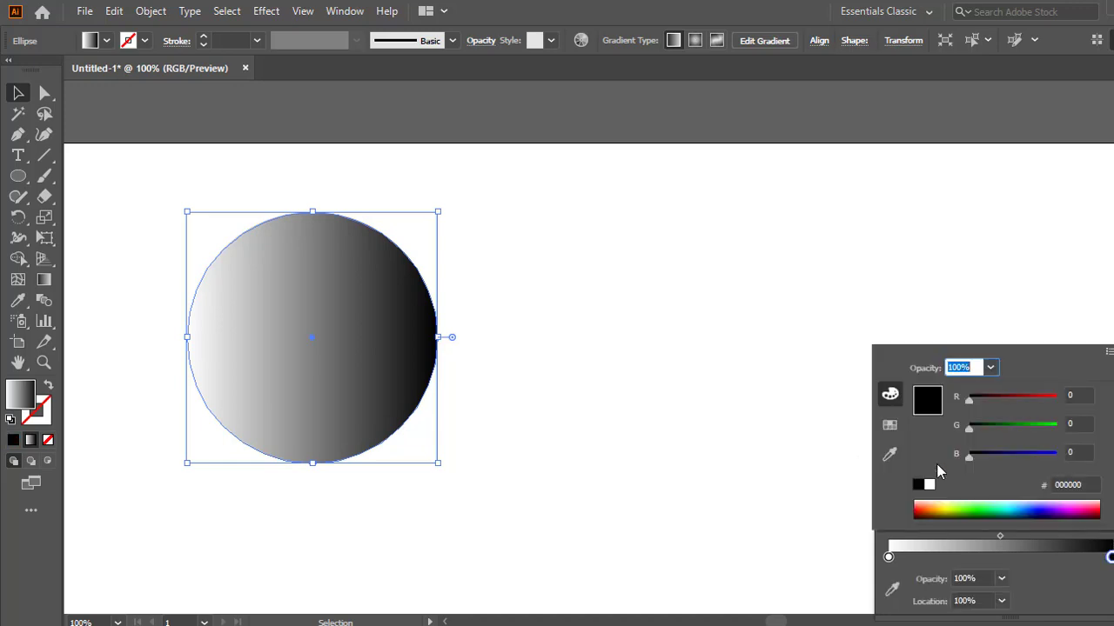
click(889, 427)
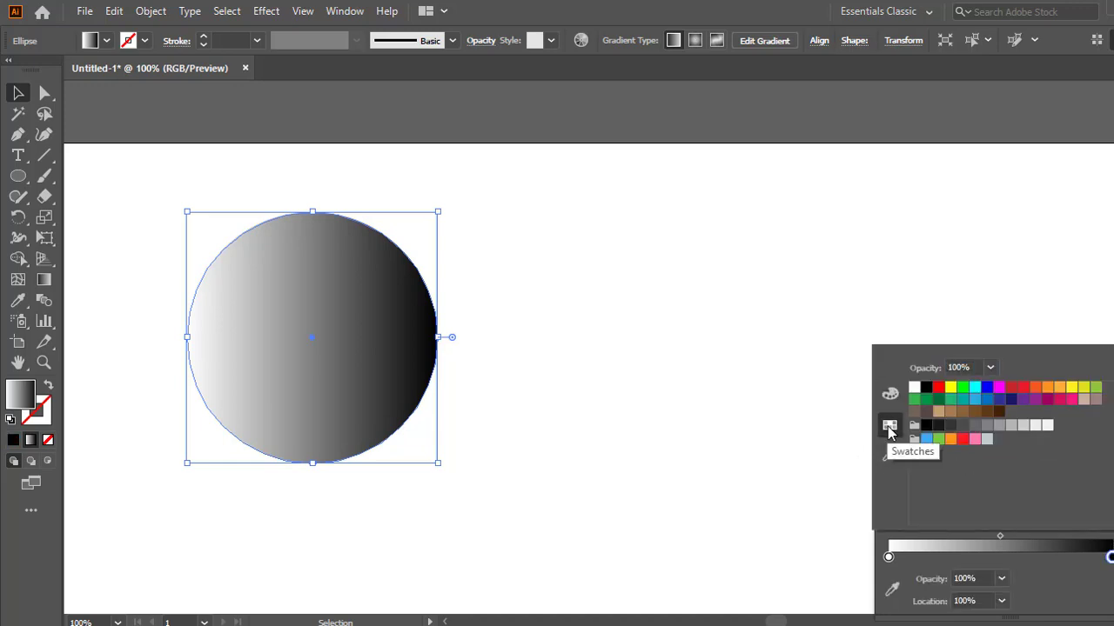
click(1036, 399)
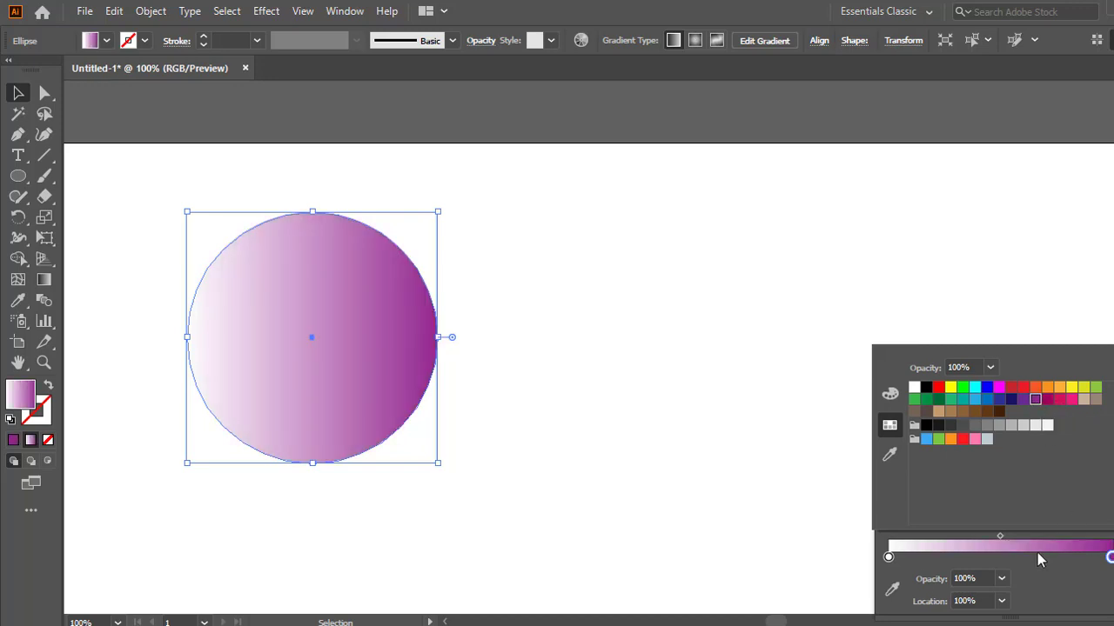
click(887, 559)
click(887, 558)
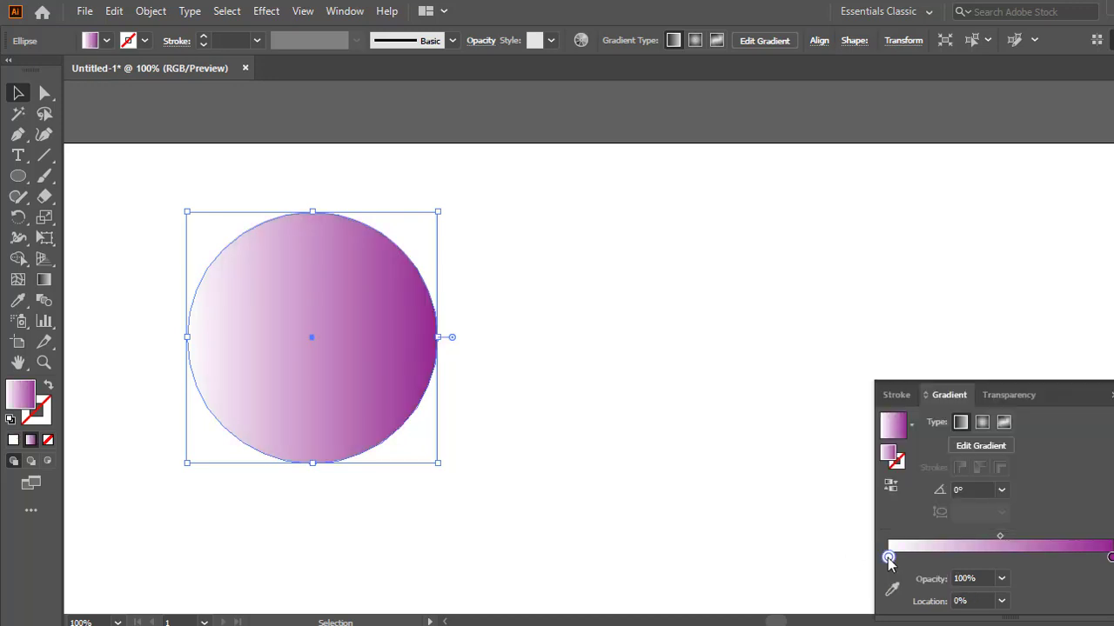
double_click(887, 559)
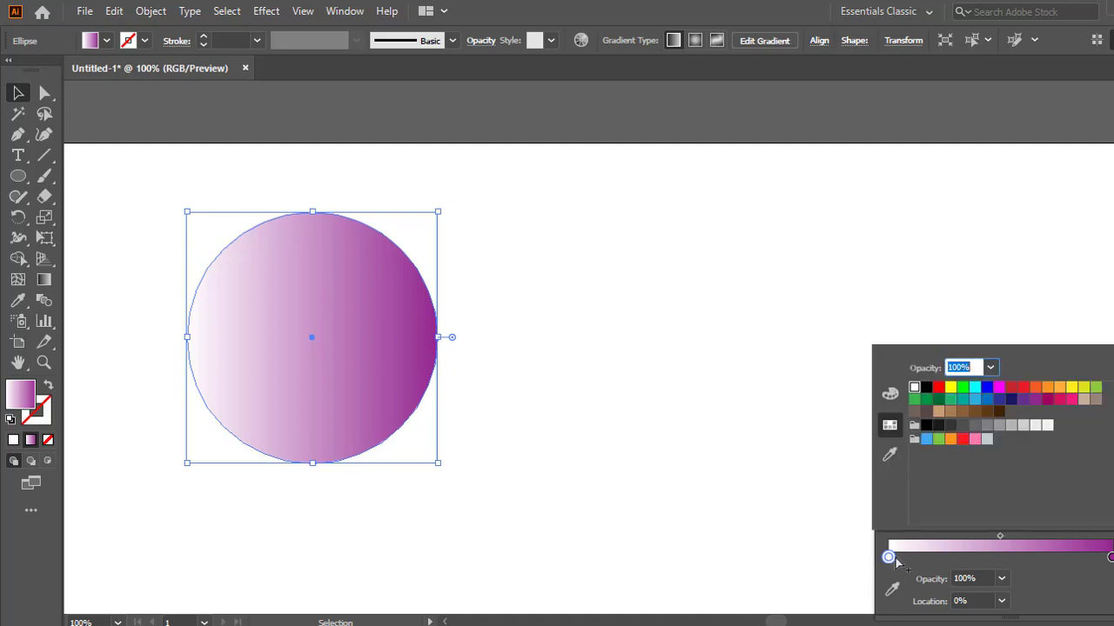
click(998, 389)
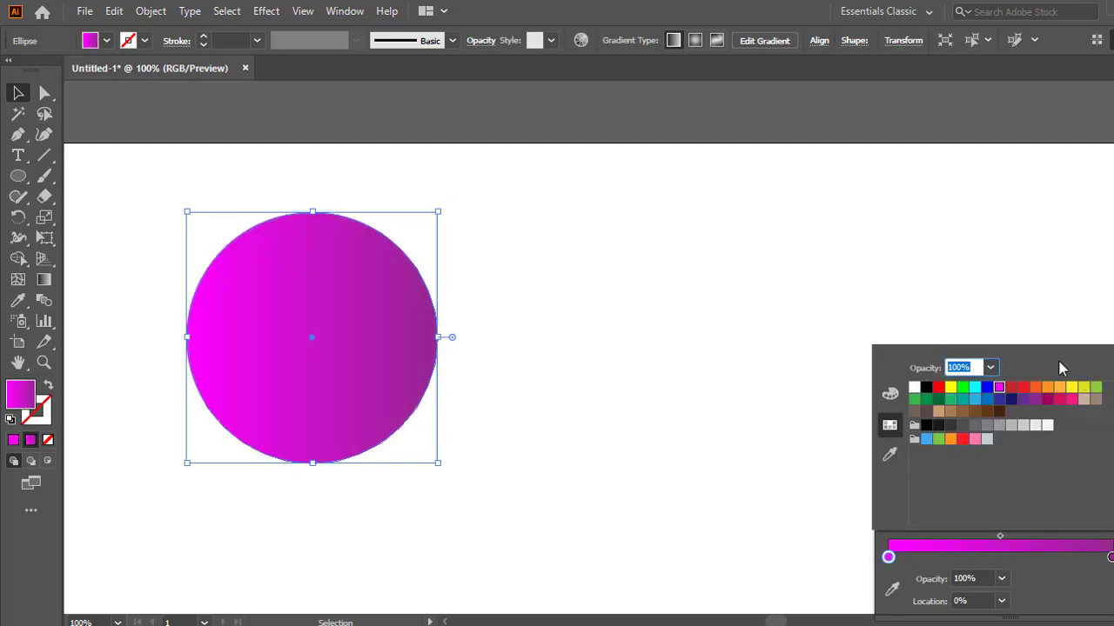
- Create an inner copy of the circle with Offset Path at -8 px, using miter joins
click(152, 12)
mouse_move(398, 420)
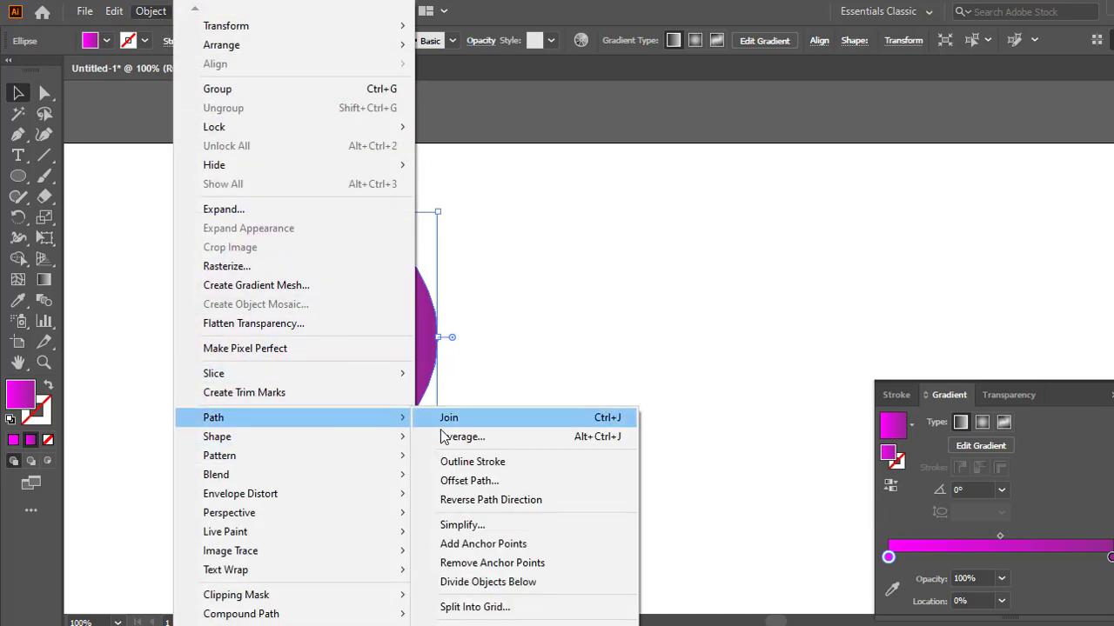
click(510, 484)
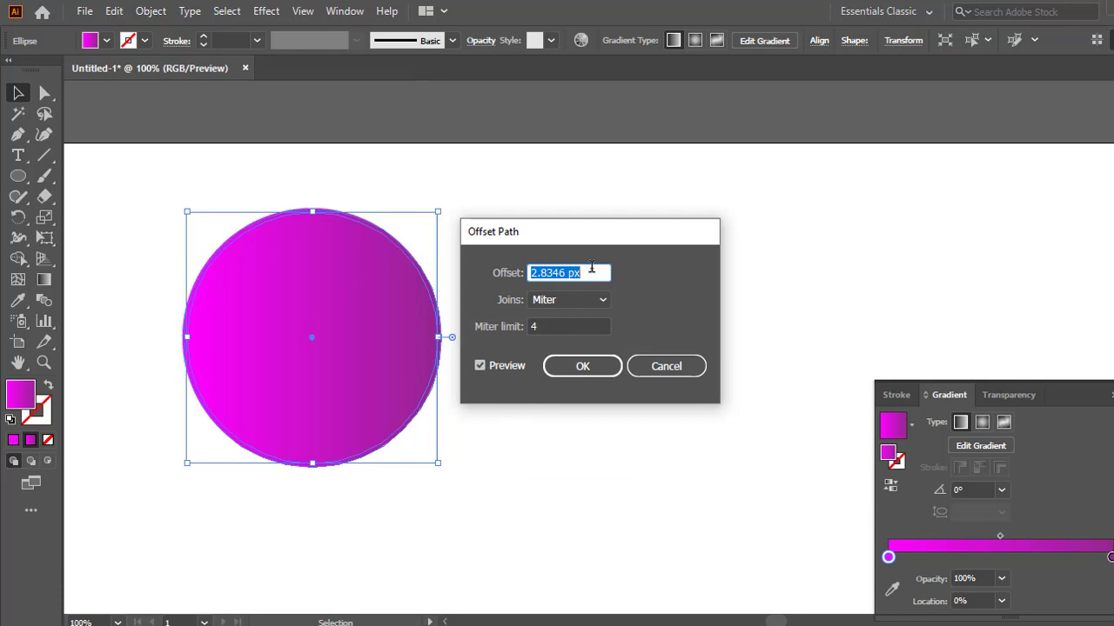
text(-8)
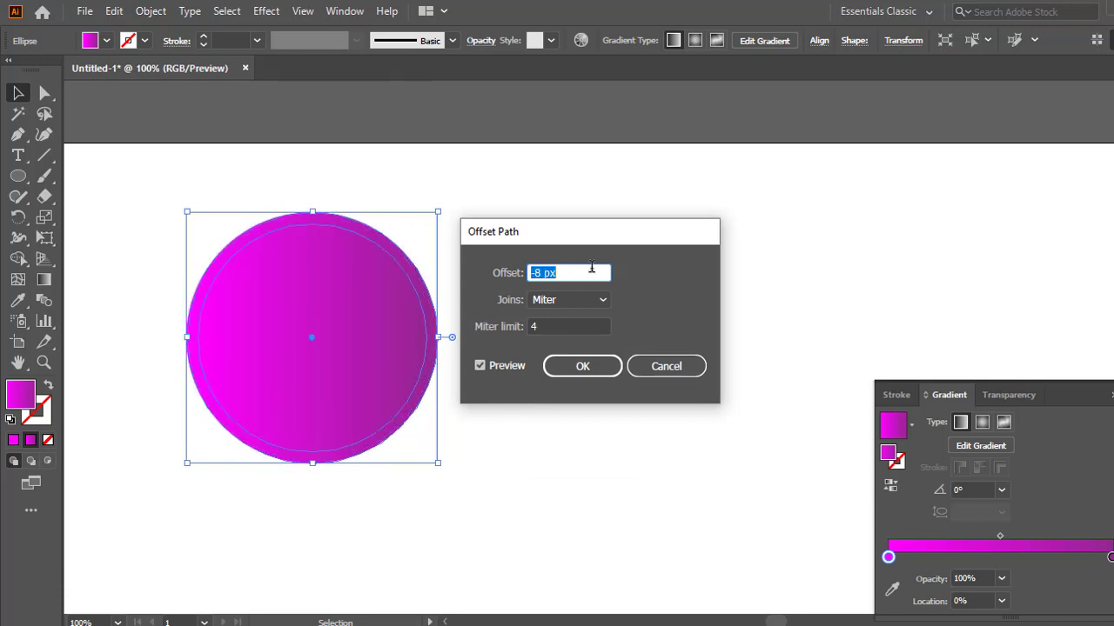
click(587, 372)
- Reverse the inner circle's gradient so it runs from purple at the left to magenta at the right, and deselect it
key(g)
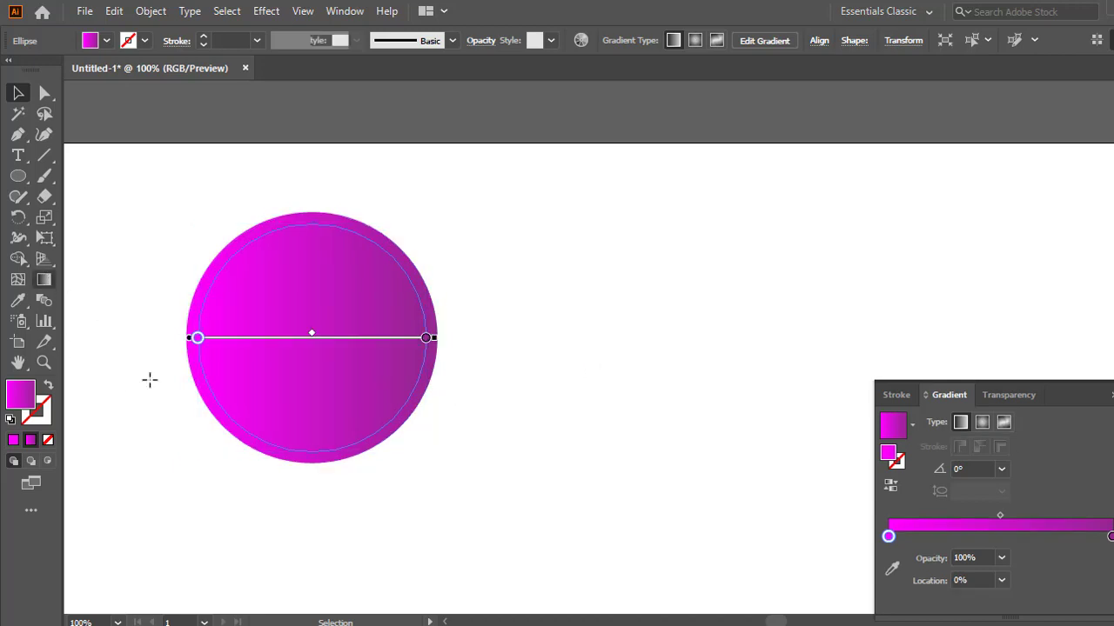
mouse_move(199, 456)
mouse_down()
mouse_move(459, 472)
mouse_move(453, 449)
mouse_up()
mouse_move(493, 485)
mouse_down()
mouse_move(250, 472)
mouse_move(195, 487)
mouse_up()
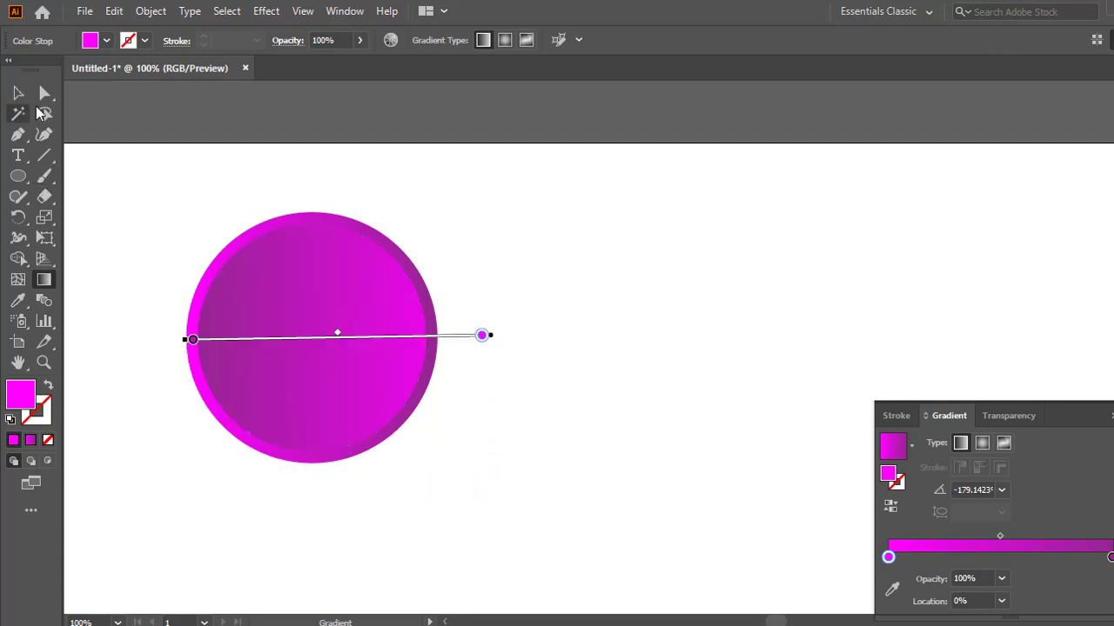
click(18, 93)
click(167, 198)
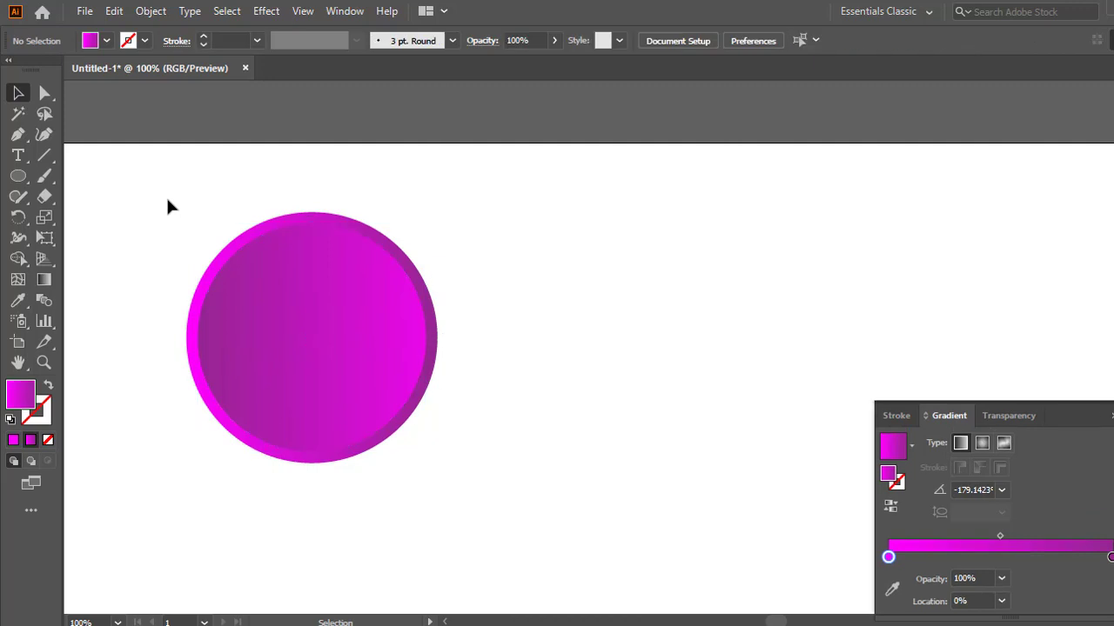
- Draw a rounded square to the right of the circle and increase the rounding of all its corners
click(27, 180)
click(113, 197)
drag(498, 282, 693, 475)
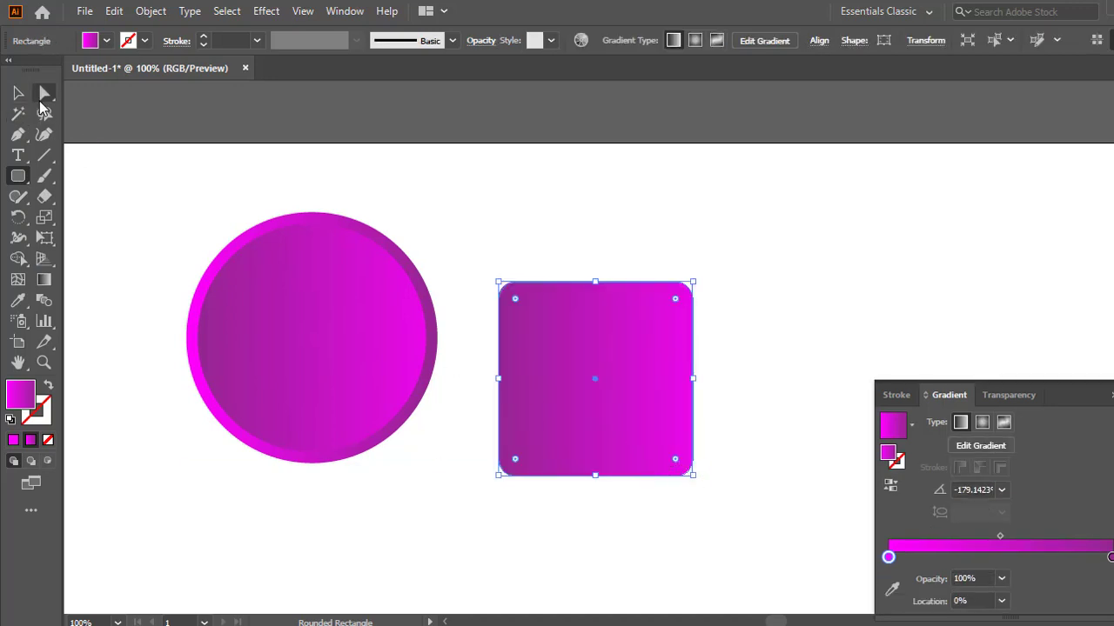
click(44, 93)
drag(517, 303, 532, 316)
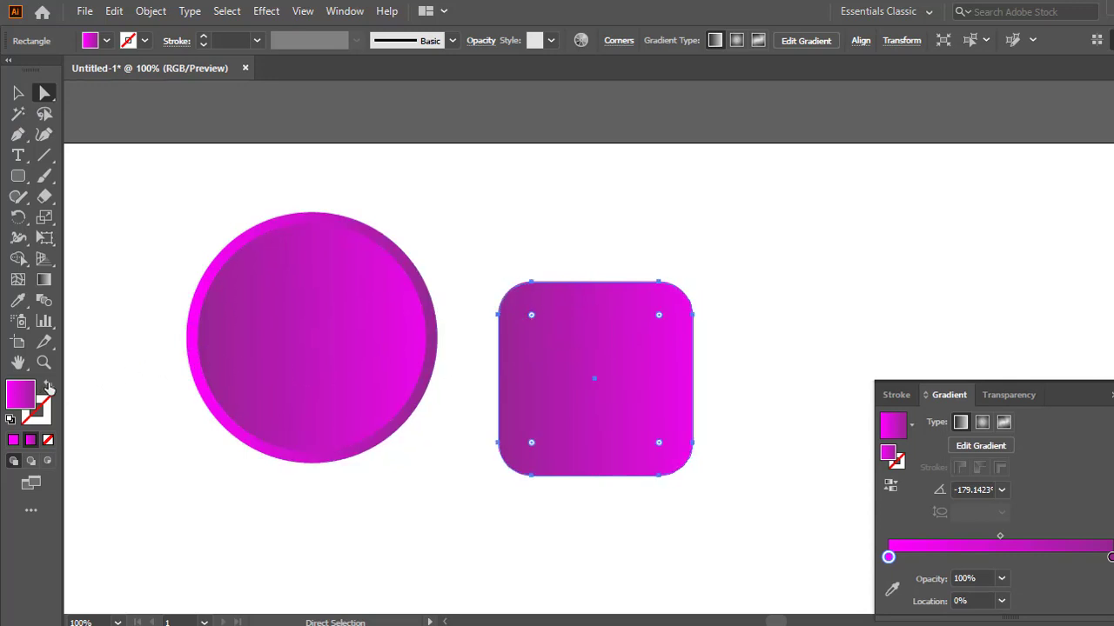
- Swap the rounded square's fill and stroke so it is only outlined, and set the stroke weight to 12 pt
click(49, 386)
click(18, 94)
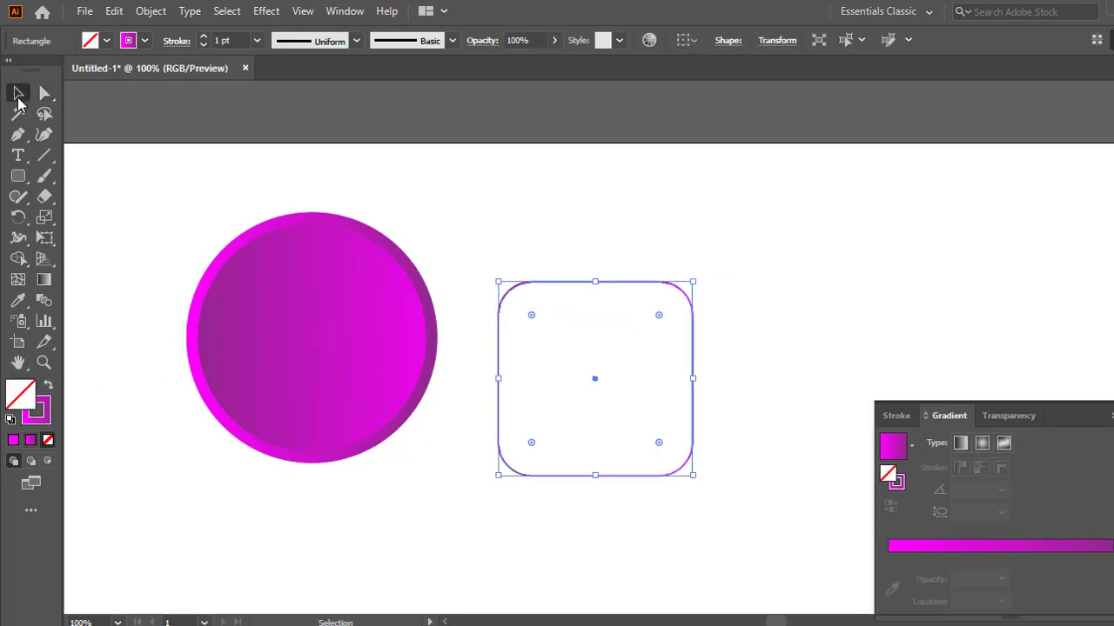
click(201, 38)
click(202, 38)
click(201, 38)
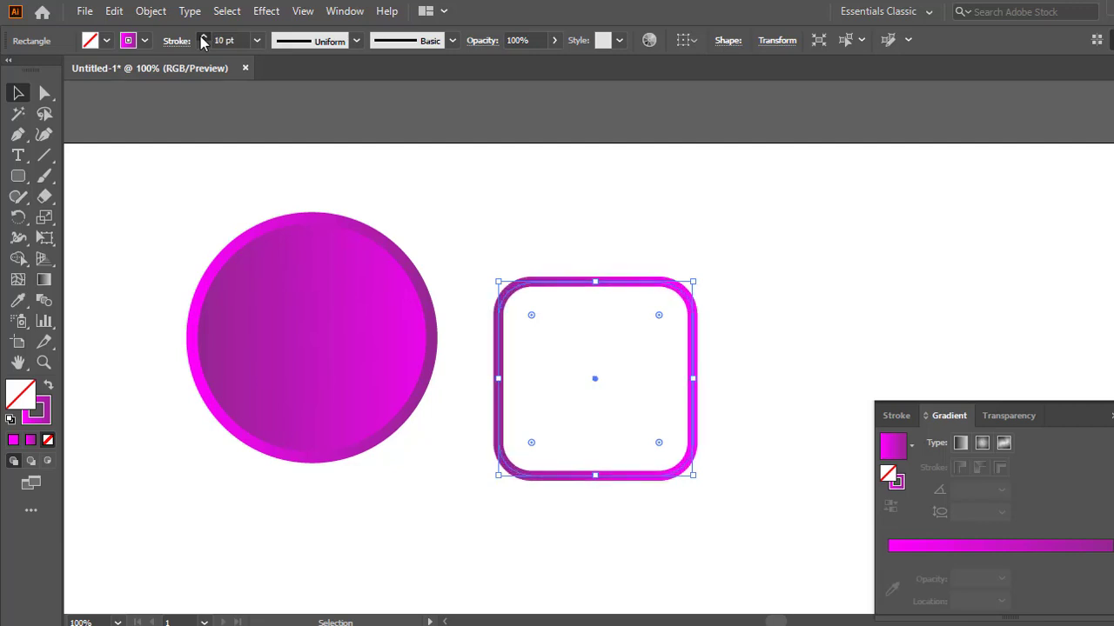
click(202, 38)
click(202, 38)
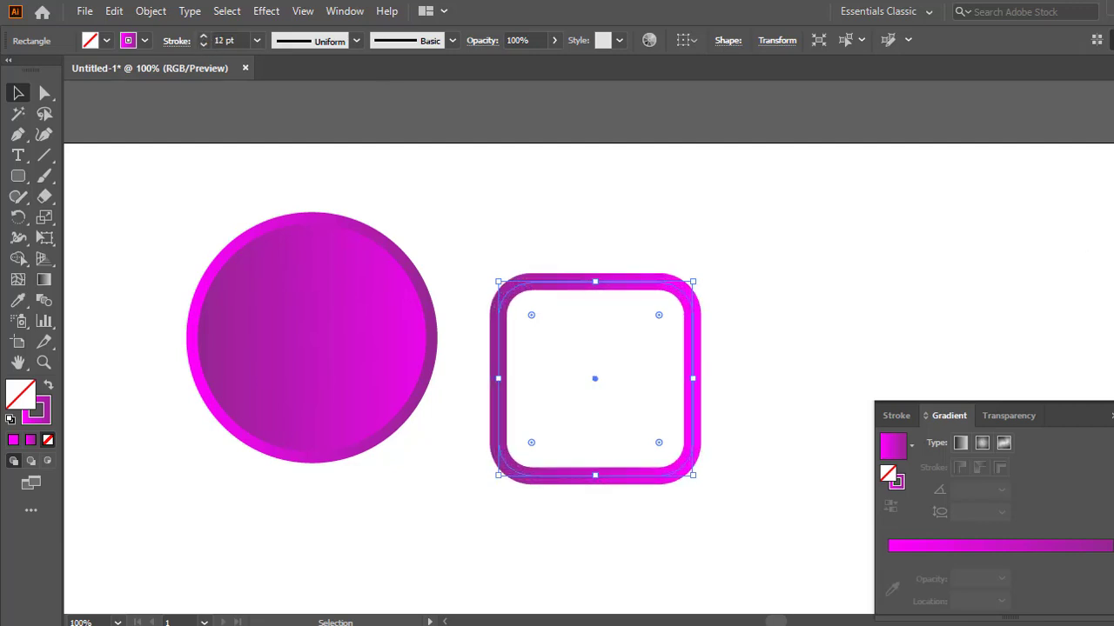
- Give the rounded square a white stroke and no fill
click(976, 252)
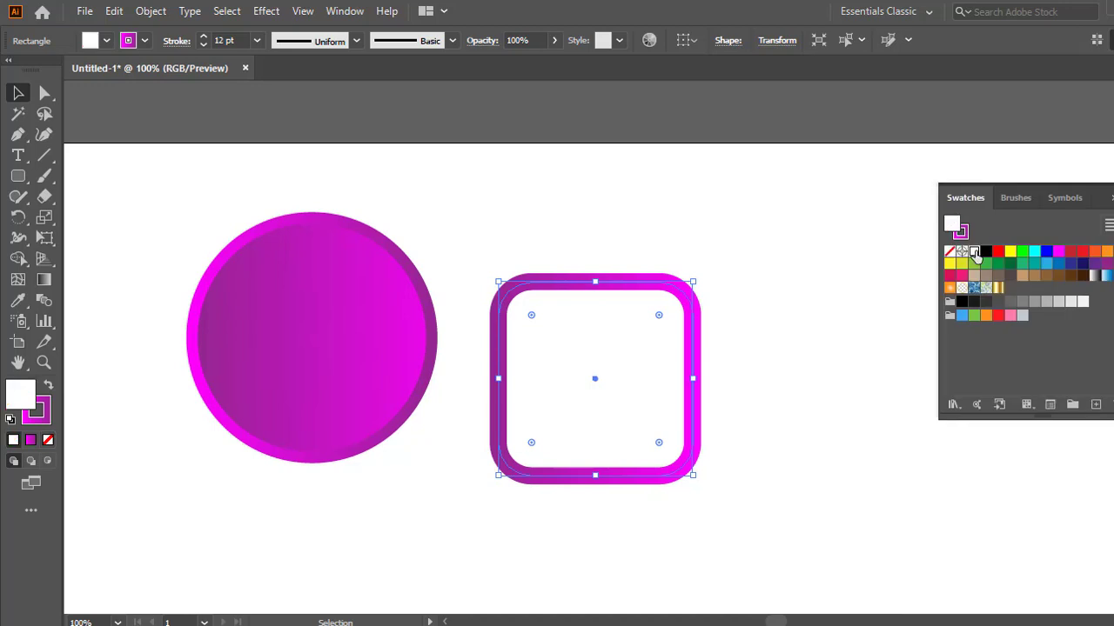
click(48, 385)
click(49, 442)
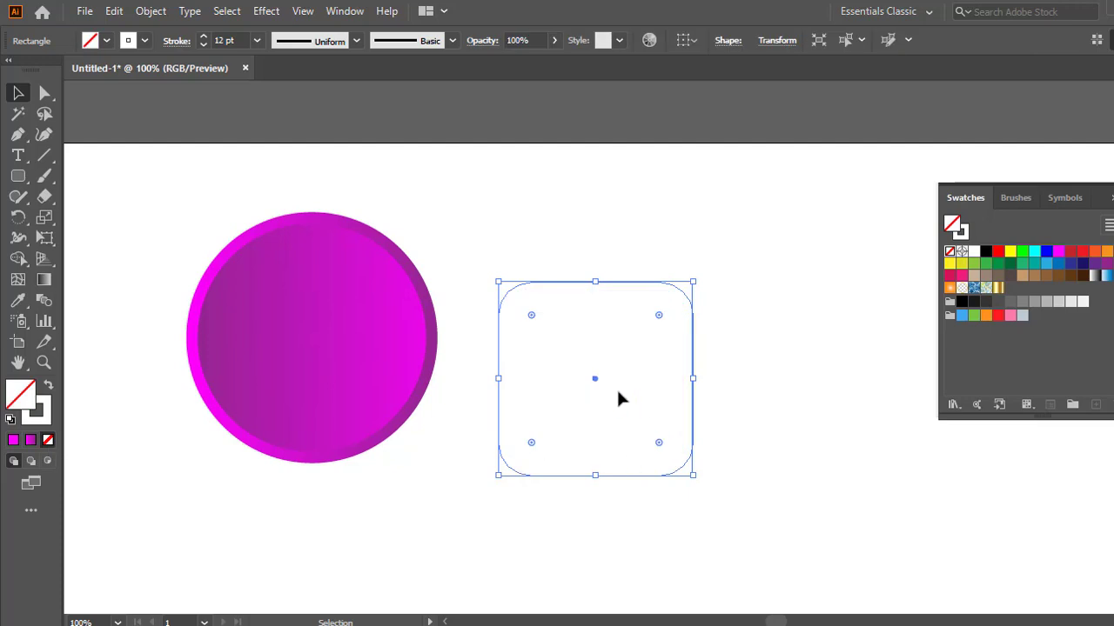
- Move the white rounded square onto the gradient circle, shrink it to about two thirds and centre it there
mouse_move(597, 383)
mouse_down()
mouse_move(484, 387)
mouse_move(316, 366)
mouse_move(312, 346)
mouse_up()
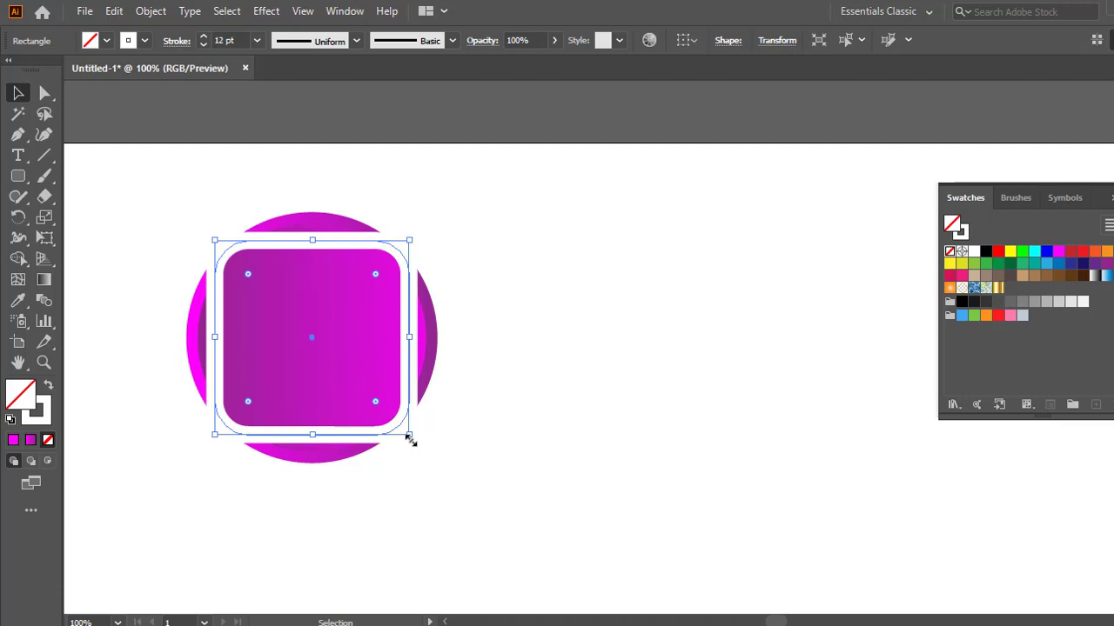
drag(410, 441, 354, 370)
drag(280, 309, 312, 339)
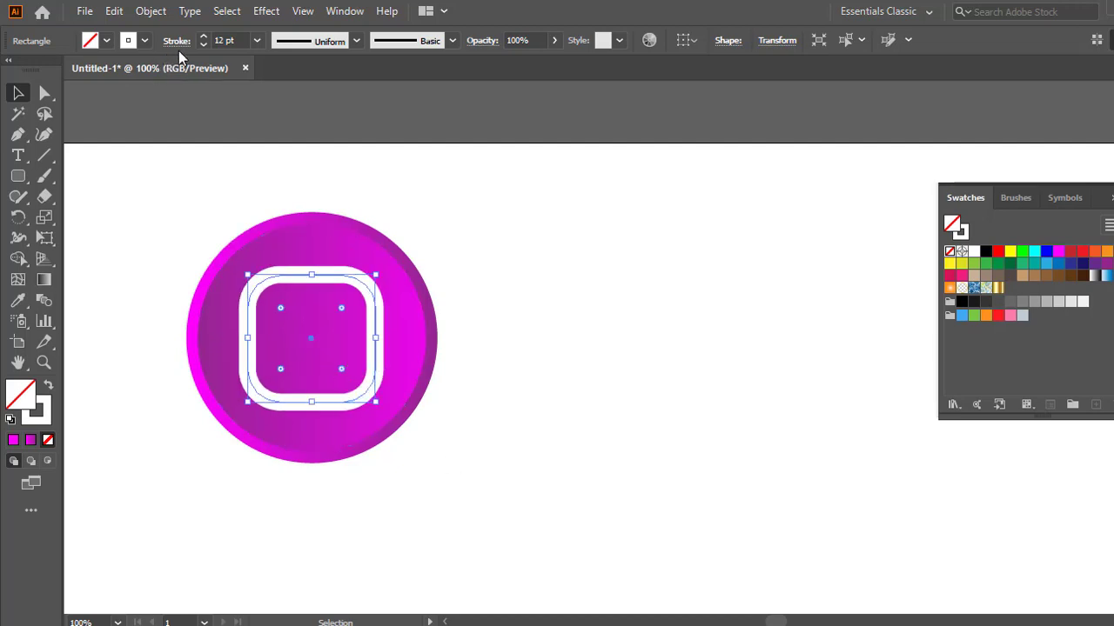
- Reduce the rounded square's stroke weight to 4 pt and deselect it
click(202, 46)
click(202, 46)
click(202, 46)
click(202, 47)
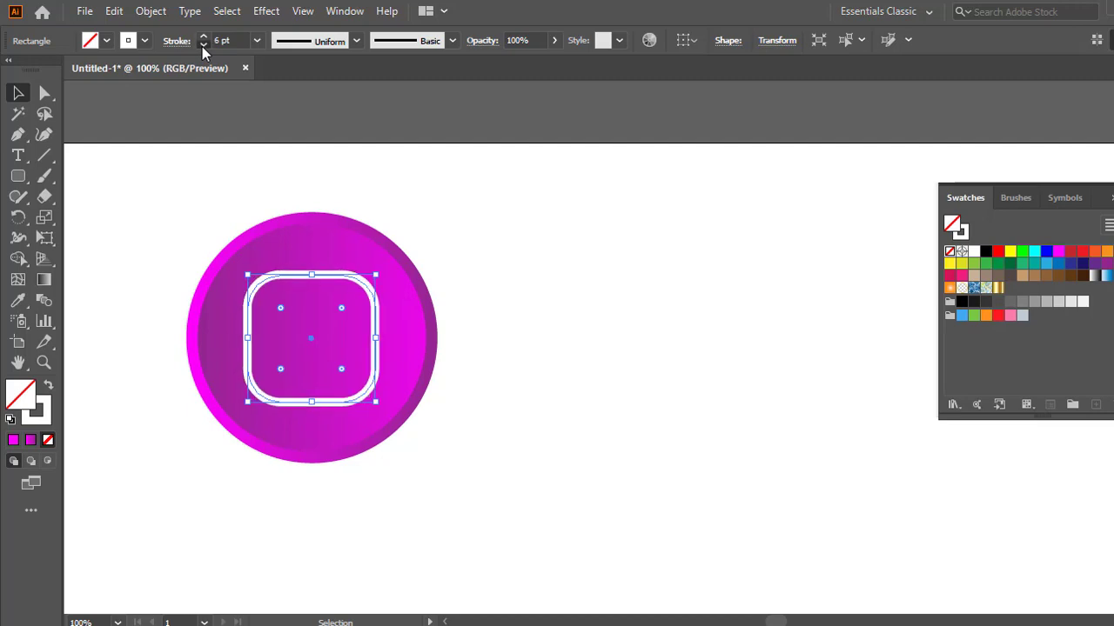
click(202, 46)
click(201, 47)
click(202, 46)
click(631, 400)
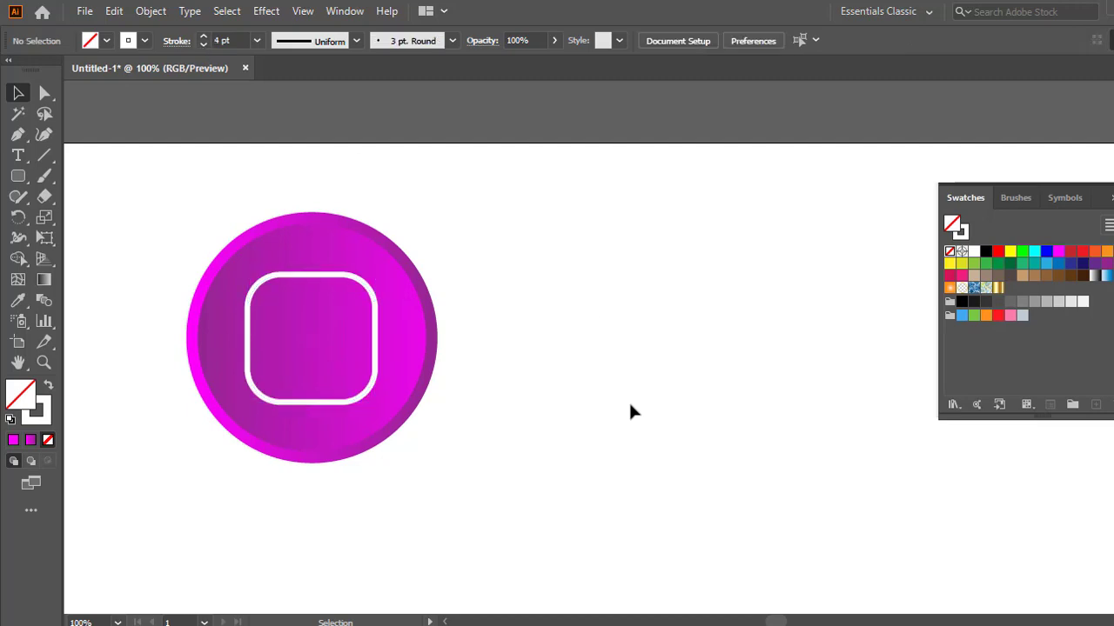
- Draw a small circle with a white 4 pt outline and no fill, and centre it inside the rounded square
click(18, 176)
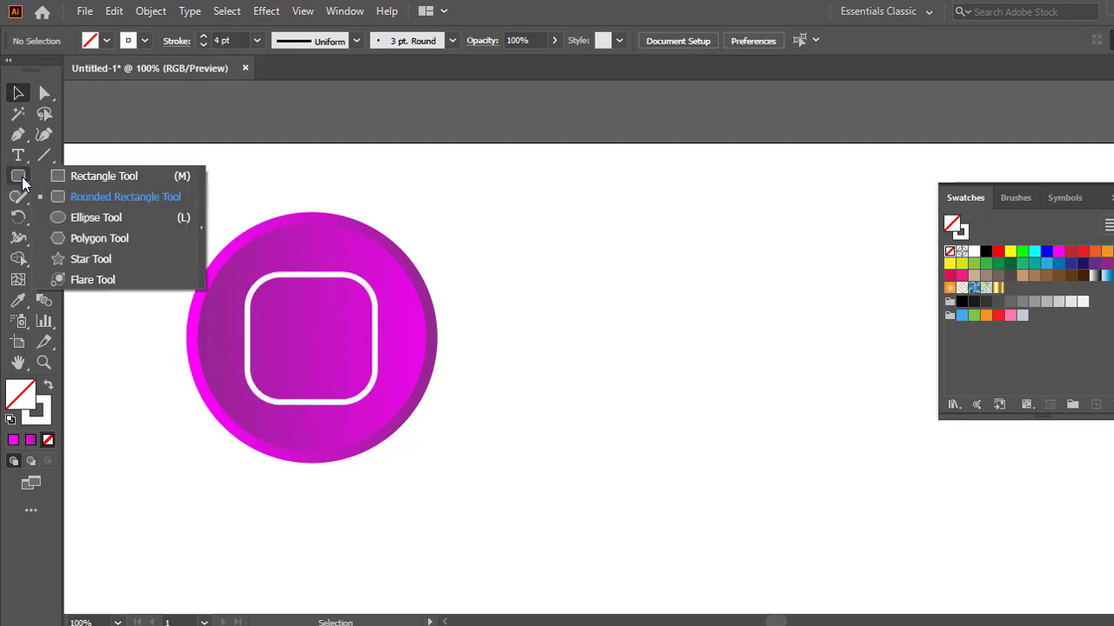
click(79, 218)
drag(484, 294, 565, 374)
key(v)
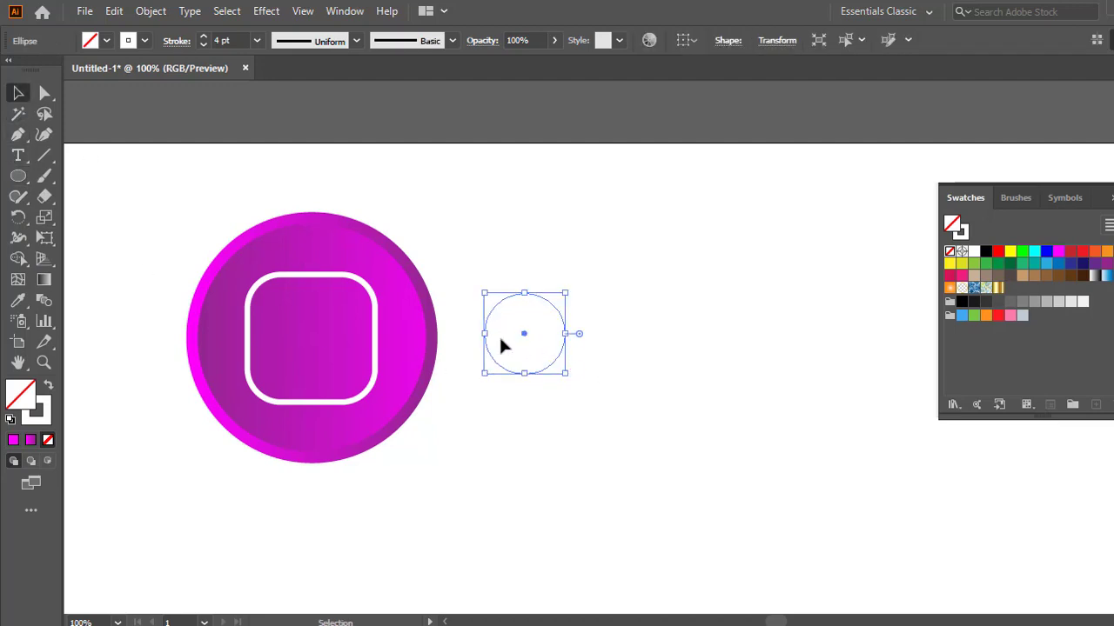
drag(500, 346, 315, 345)
click(568, 447)
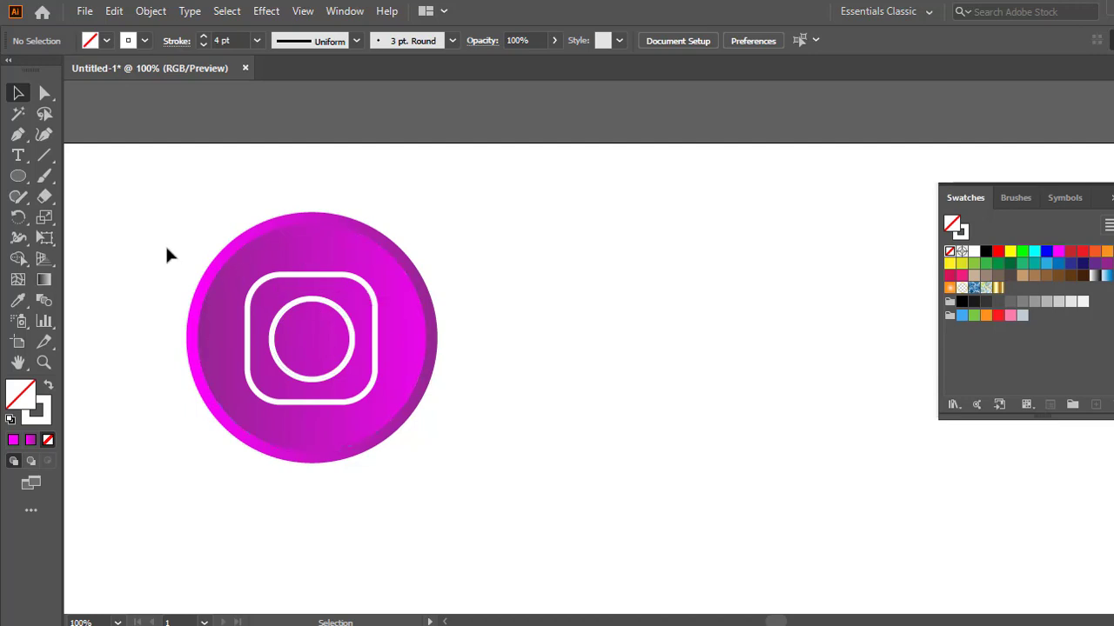
- Draw a tiny circle in the rounded square's upper-right corner and turn it into a solid white dot without stroke
click(21, 176)
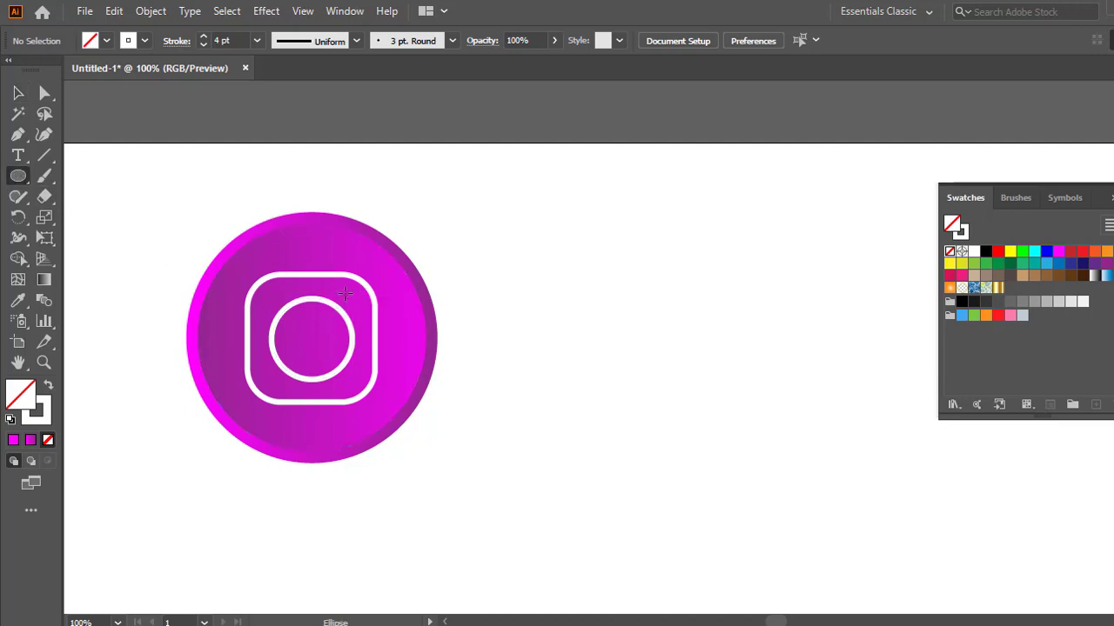
drag(350, 299, 363, 309)
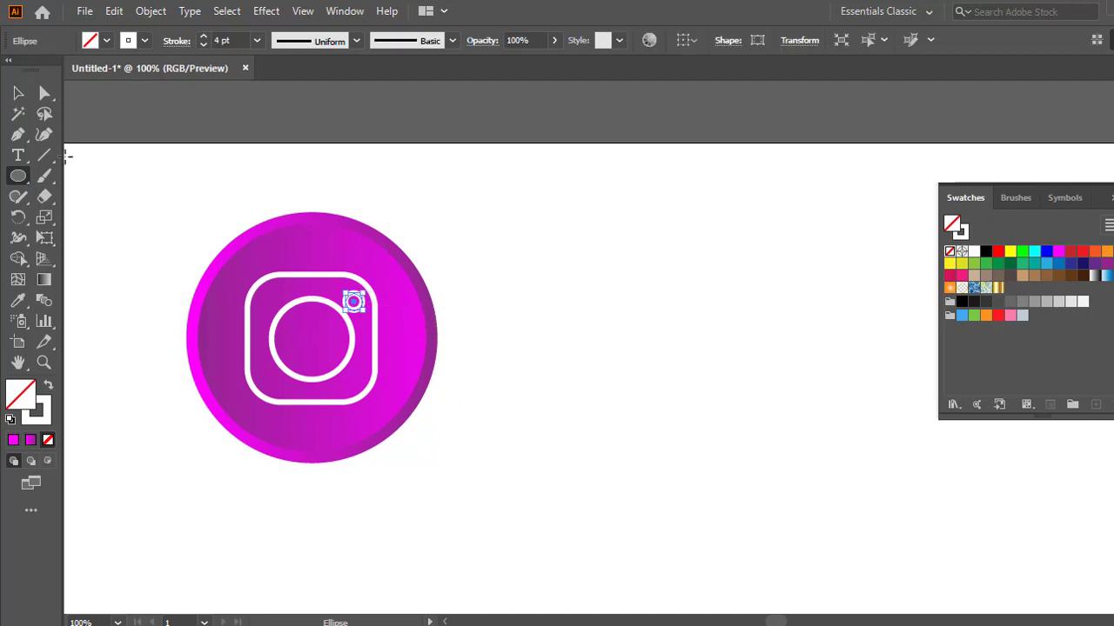
click(17, 93)
click(49, 387)
click(139, 313)
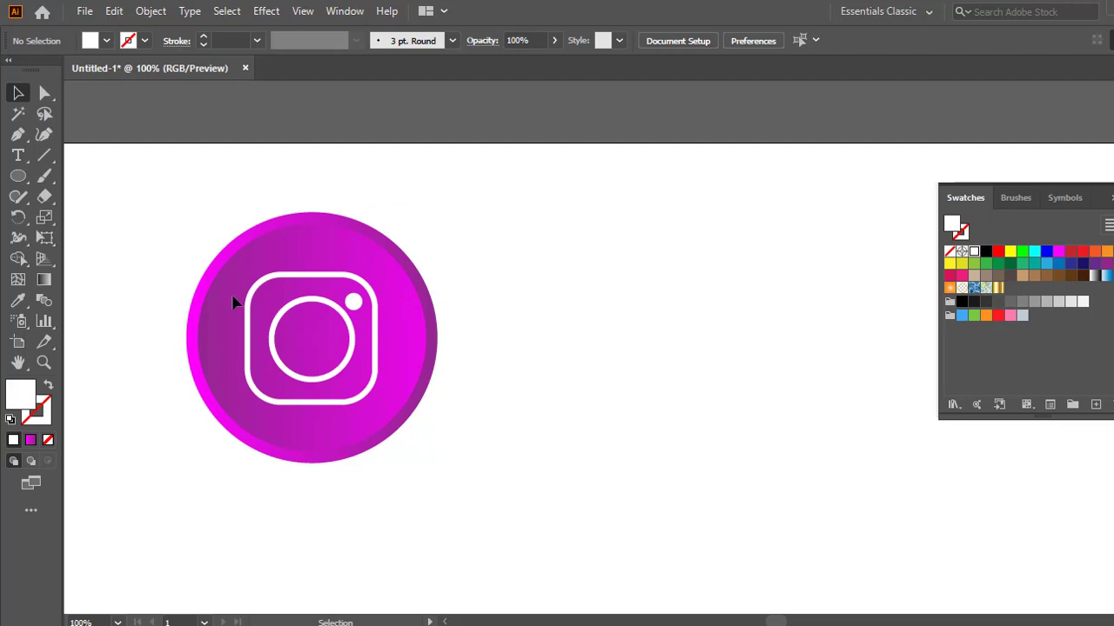
- Duplicate the badge's two gradient circles without the camera symbol and place the copy beside the original on its right
click(1112, 188)
drag(509, 480, 405, 336)
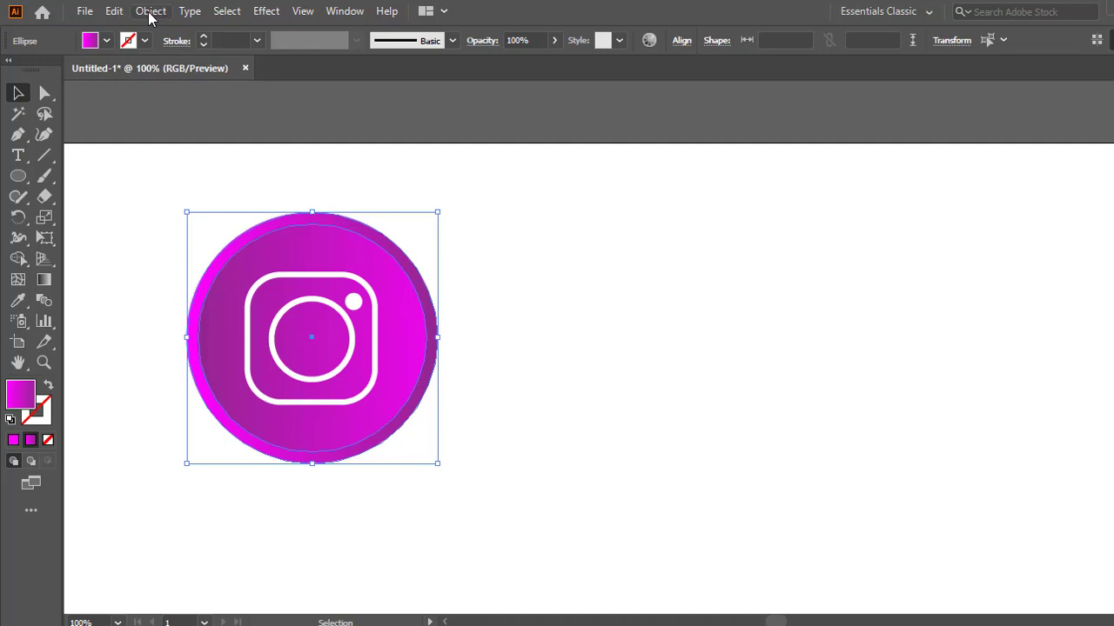
click(114, 10)
click(160, 92)
click(114, 10)
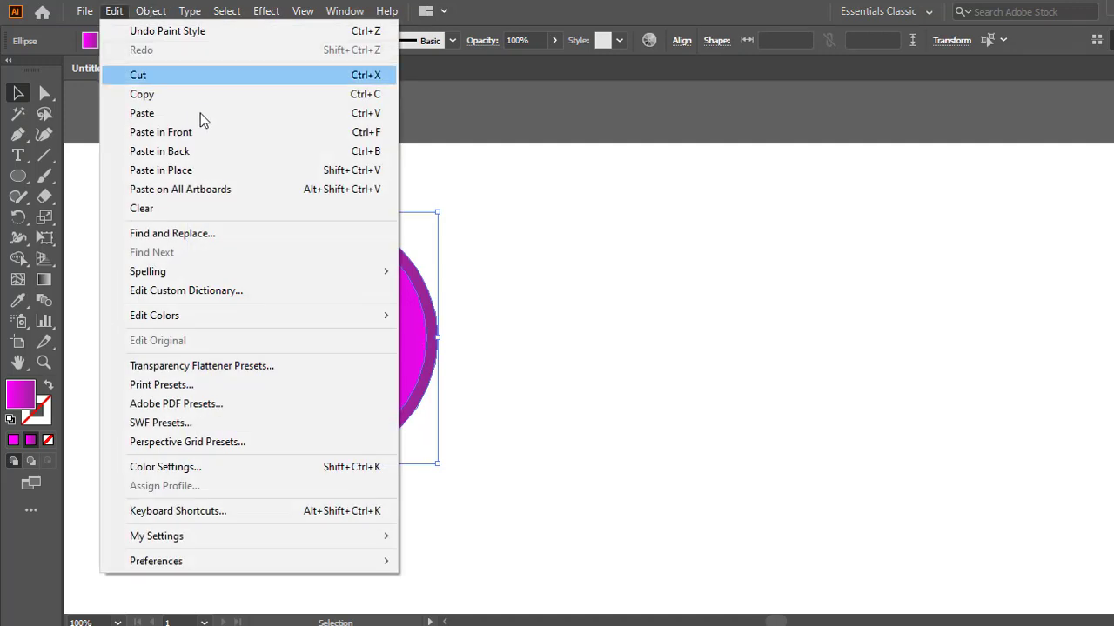
click(156, 131)
drag(437, 337, 668, 346)
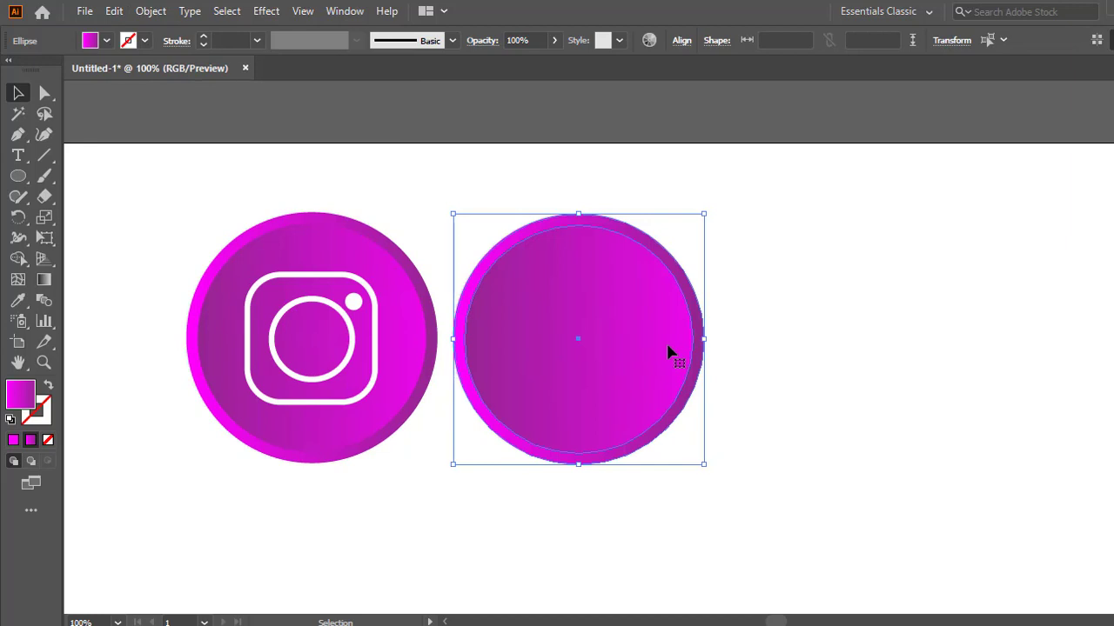
- Select the copied badge's outer circle and change its gradient's right colour stop to the dark red swatch
click(728, 406)
click(696, 389)
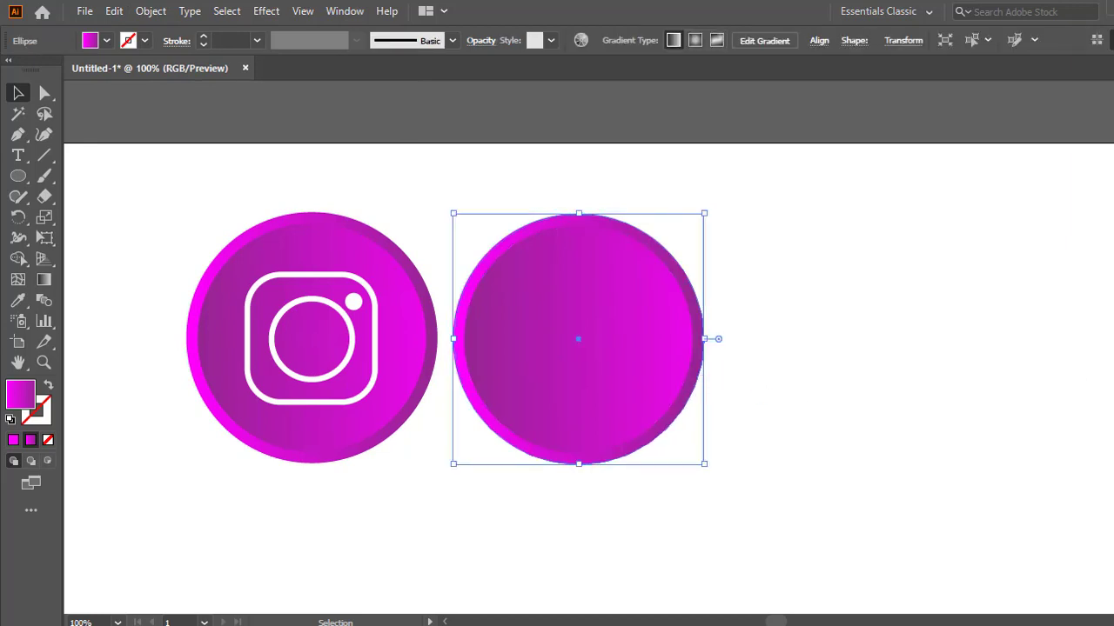
click(1113, 421)
double_click(1110, 557)
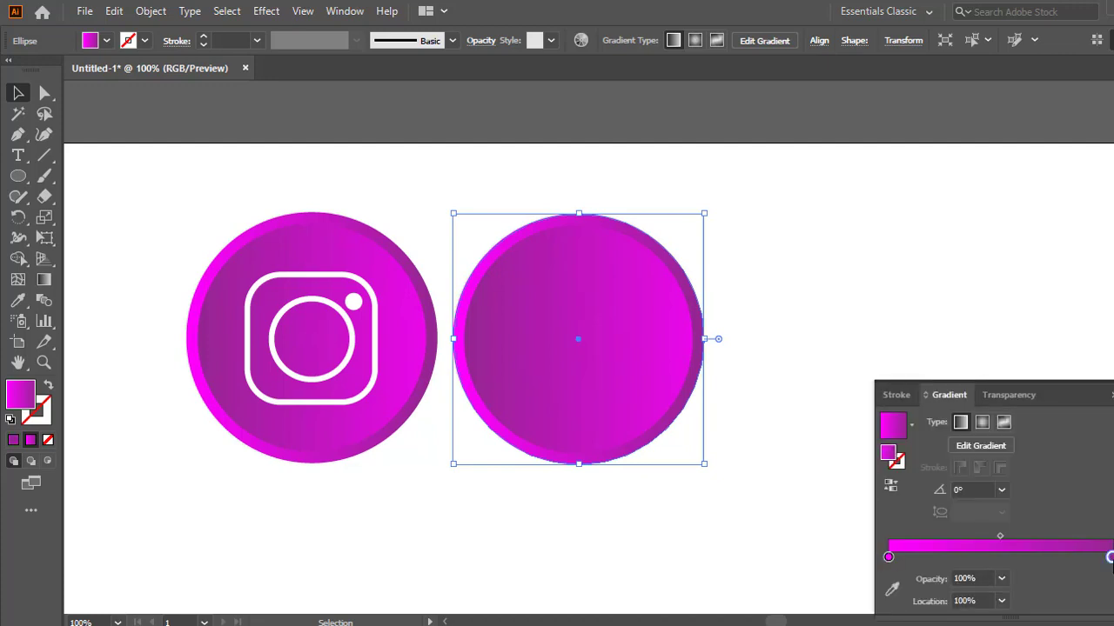
click(1012, 389)
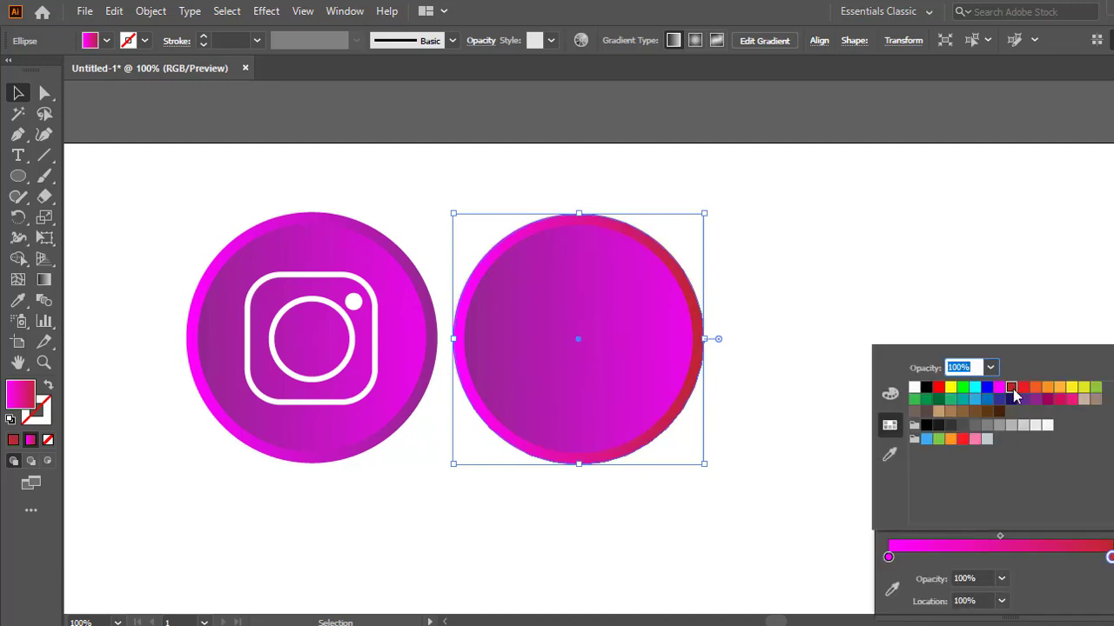
- Change the left colour stop of the outer circle's gradient to the bright red swatch ED1C24
click(891, 564)
click(891, 563)
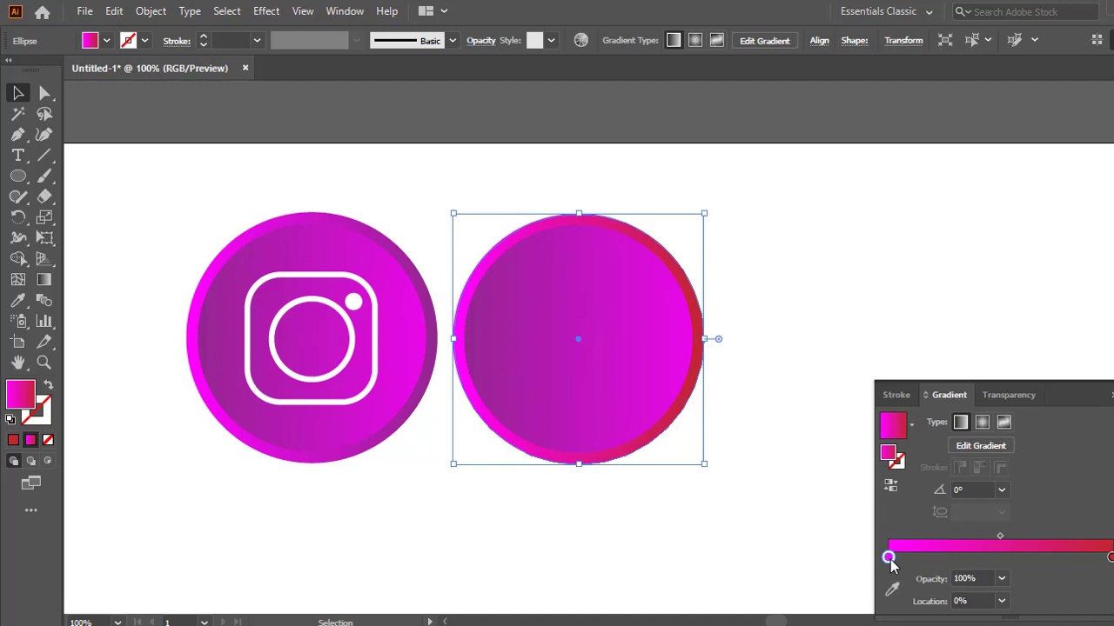
double_click(889, 559)
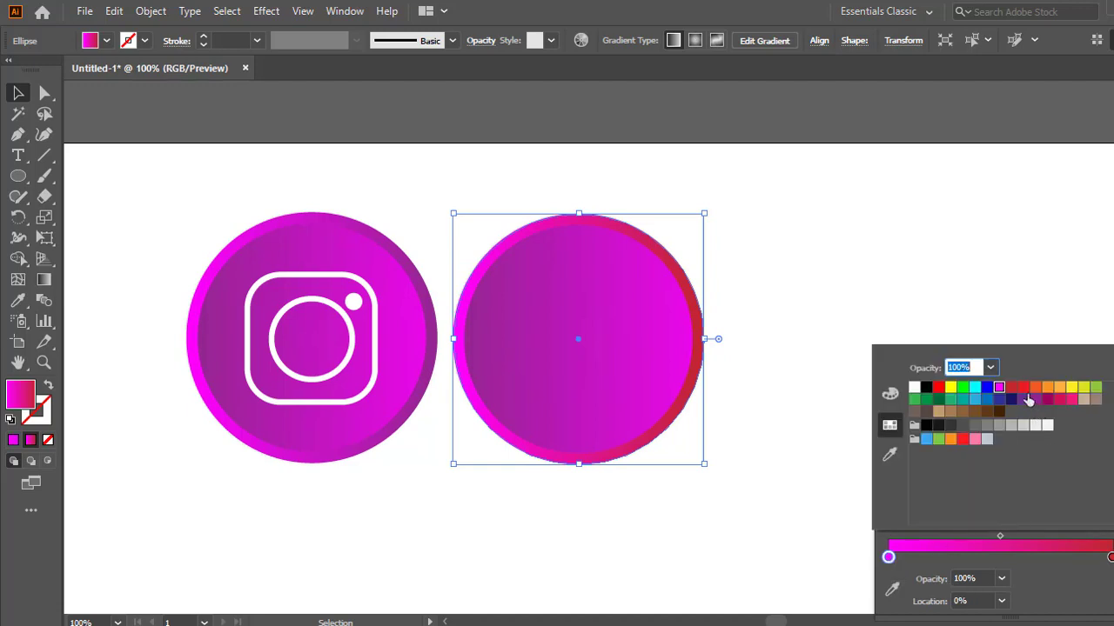
click(937, 389)
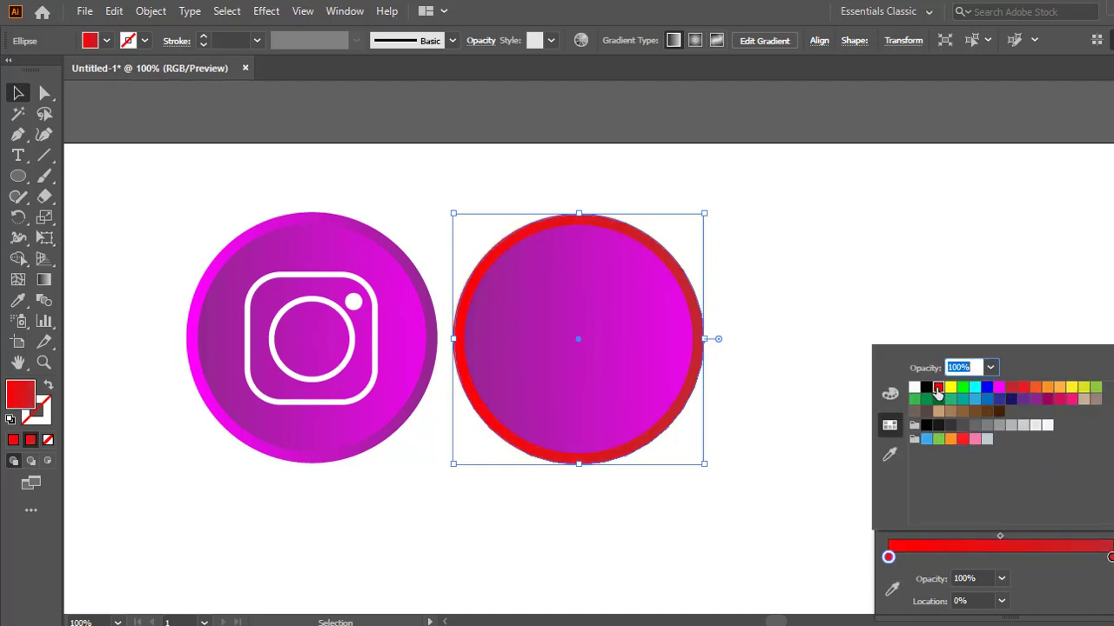
click(962, 438)
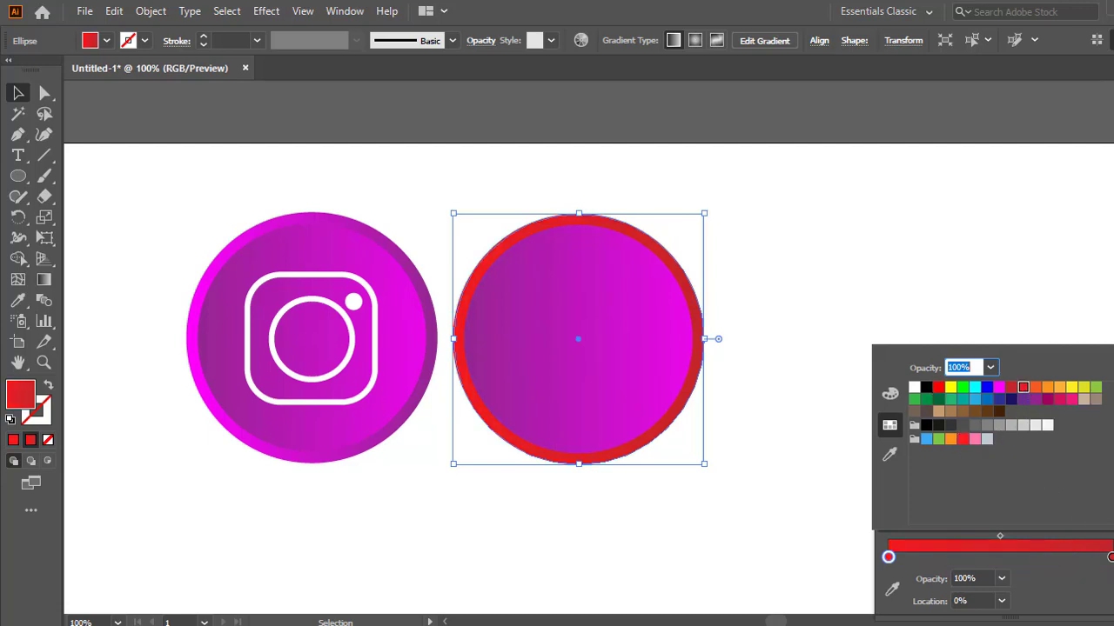
- Darken the outer circle gradient's right stop to 97162D and raise the red value of its left stop
click(1111, 557)
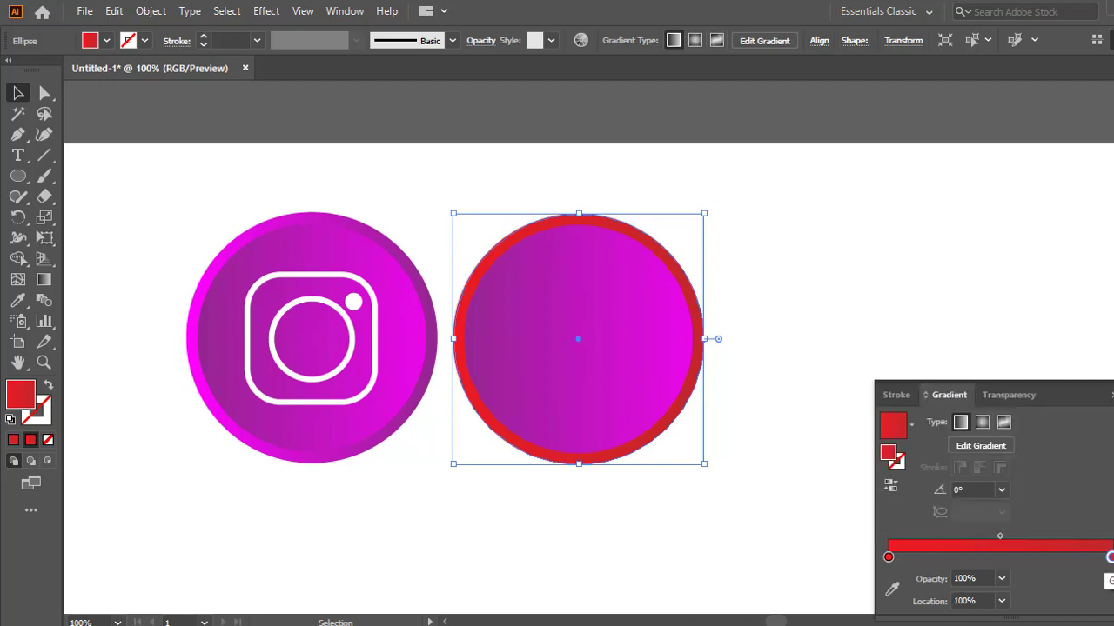
double_click(1111, 557)
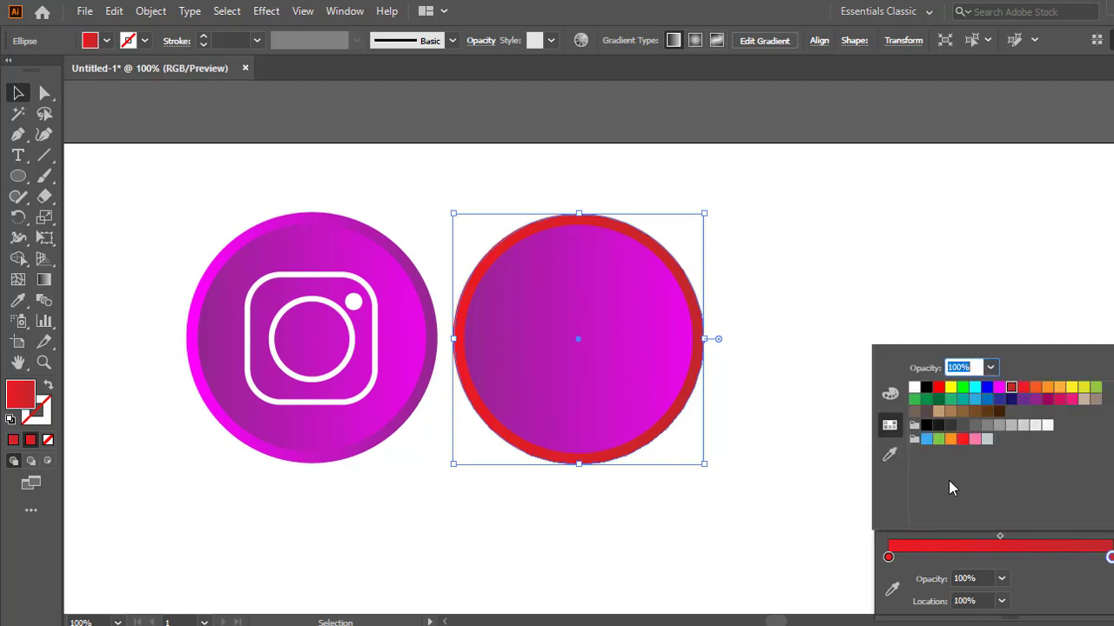
click(890, 395)
drag(1033, 403, 974, 428)
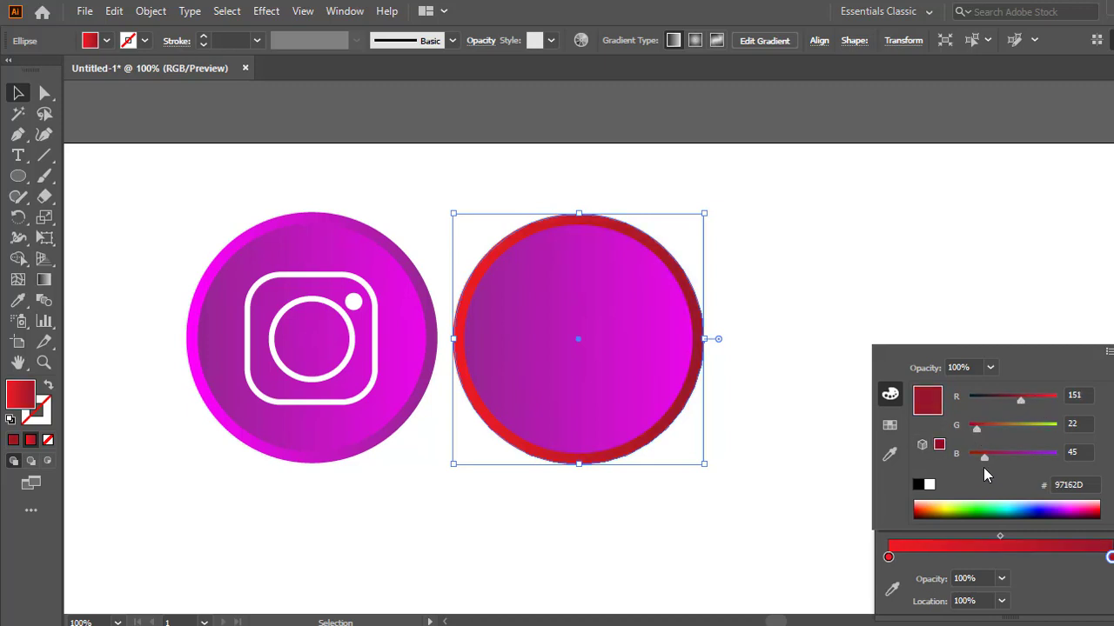
click(888, 557)
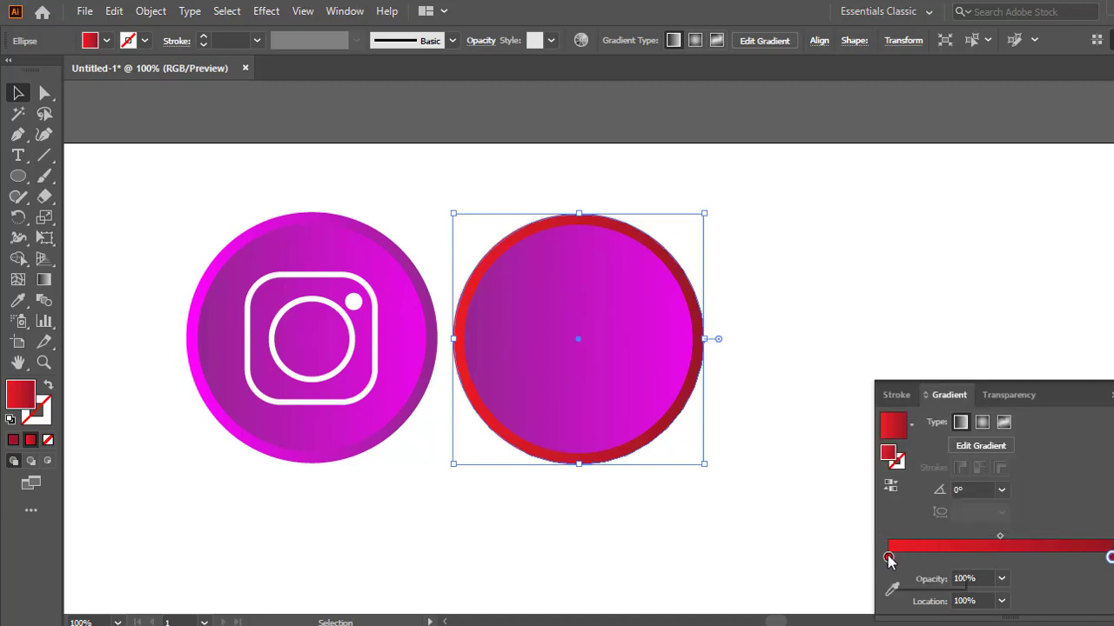
double_click(888, 557)
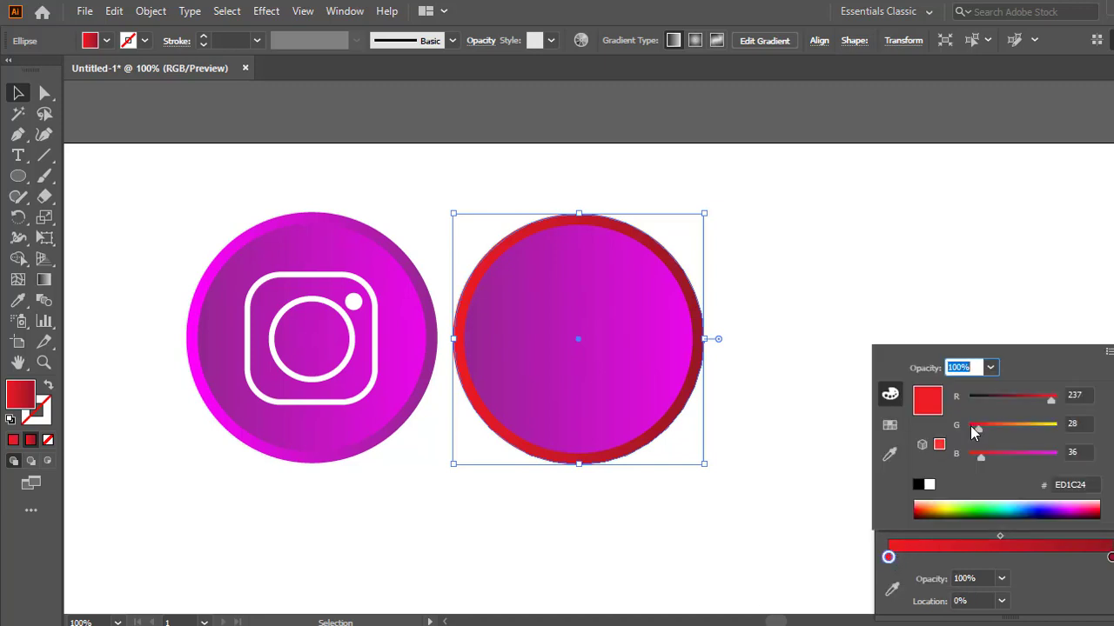
drag(1053, 410, 1062, 400)
- Apply the outer circle's red gradient to the copied badge's inner circle with the Eyedropper
click(607, 363)
click(600, 405)
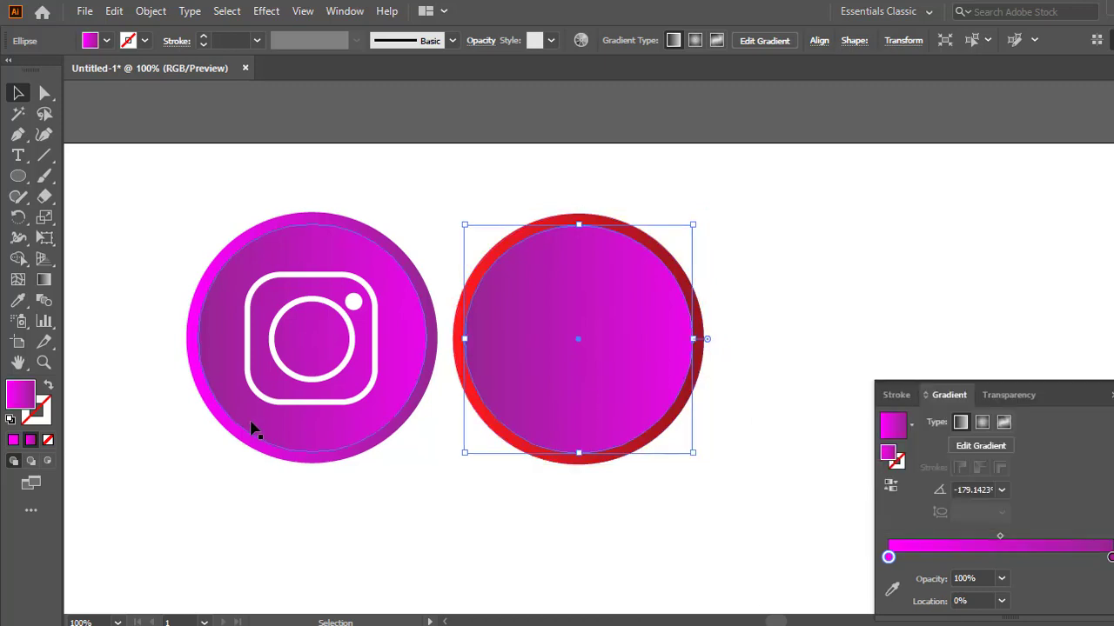
click(18, 301)
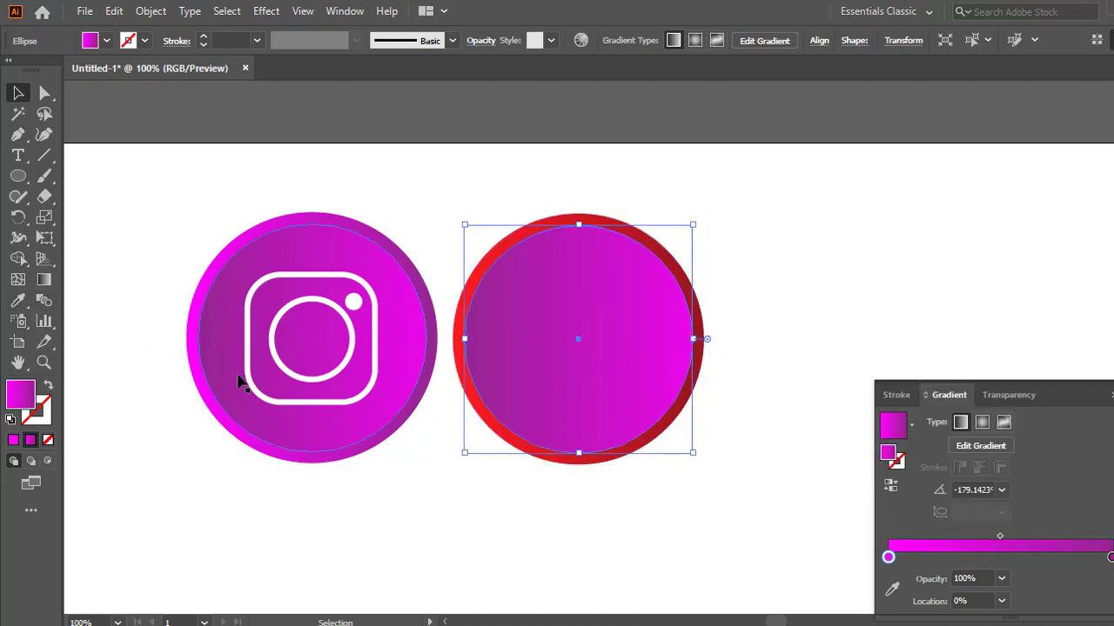
click(552, 219)
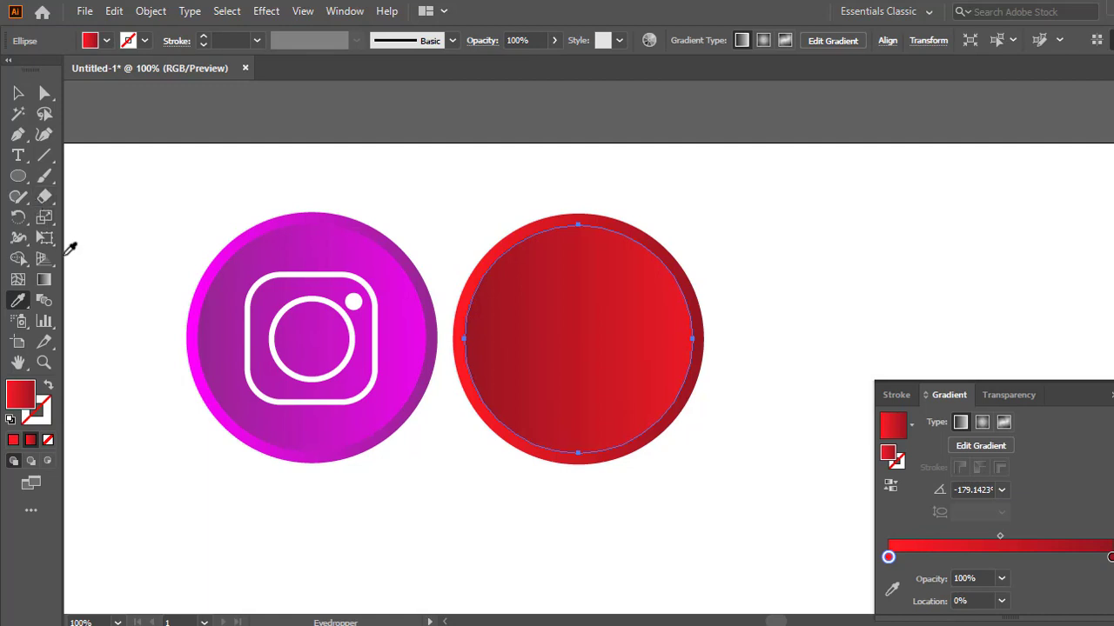
- Adjust the inner circle's gradient so it spans exactly from its left edge to its right edge, and deselect it
click(43, 281)
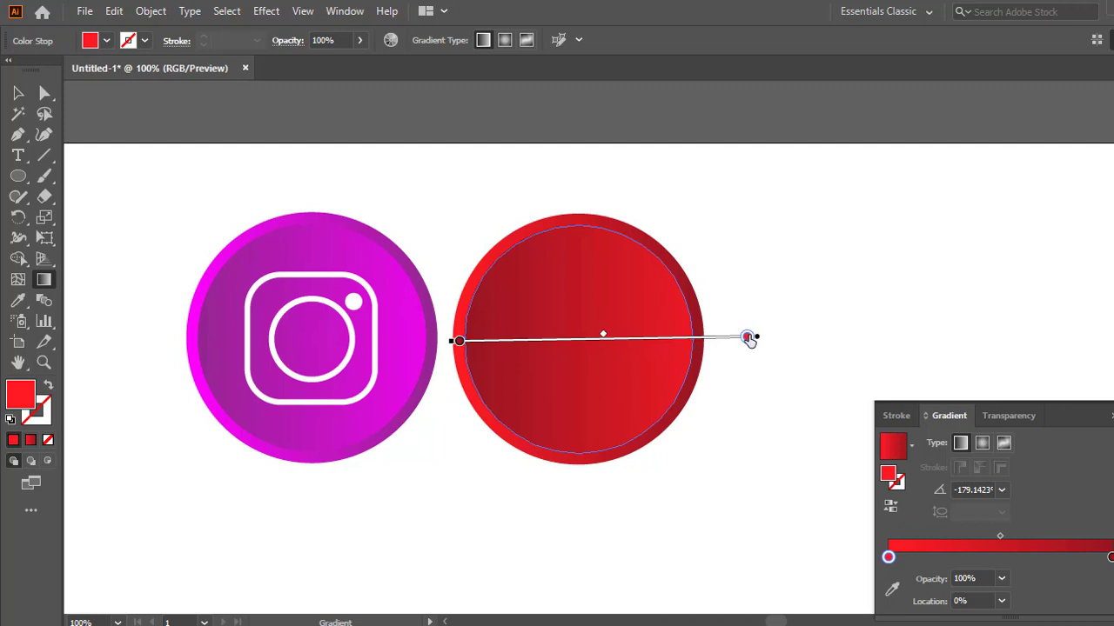
drag(759, 342, 703, 341)
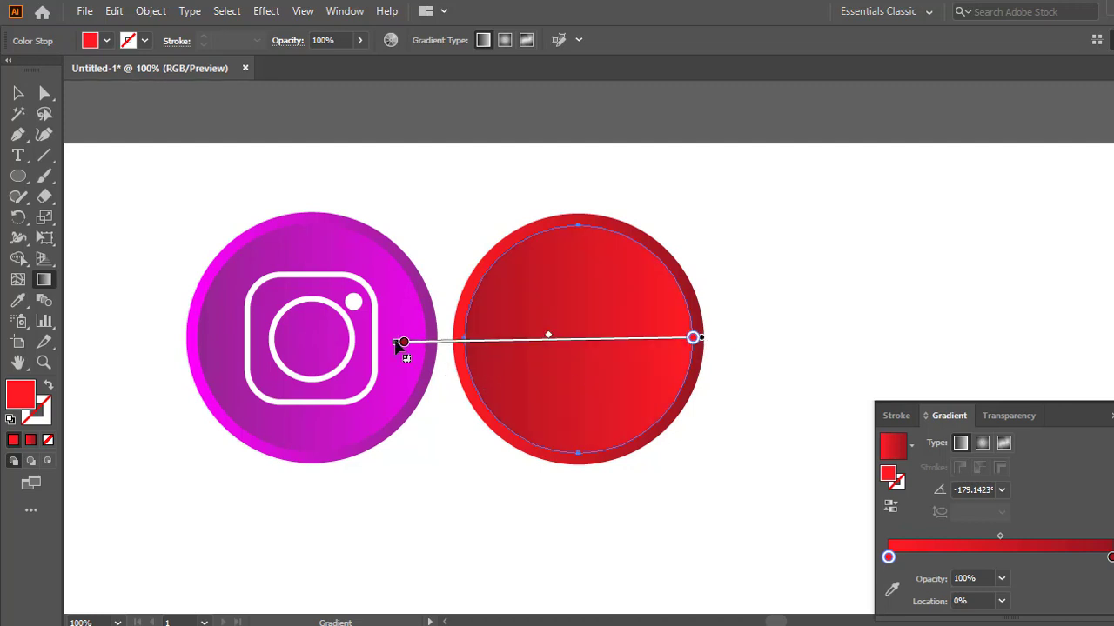
drag(401, 346, 471, 348)
click(17, 96)
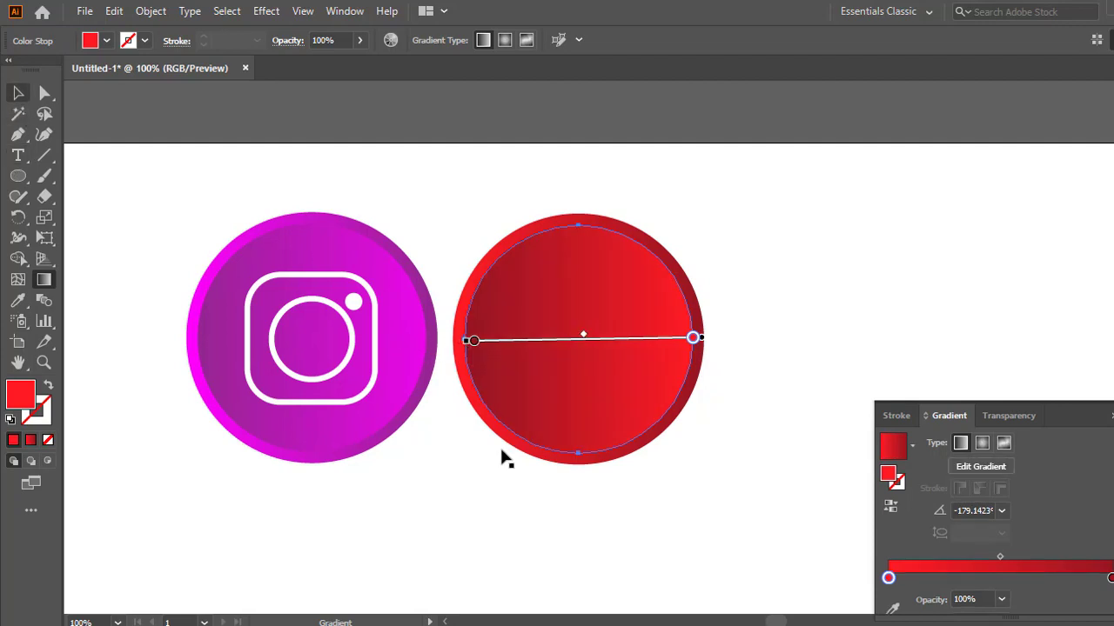
click(513, 568)
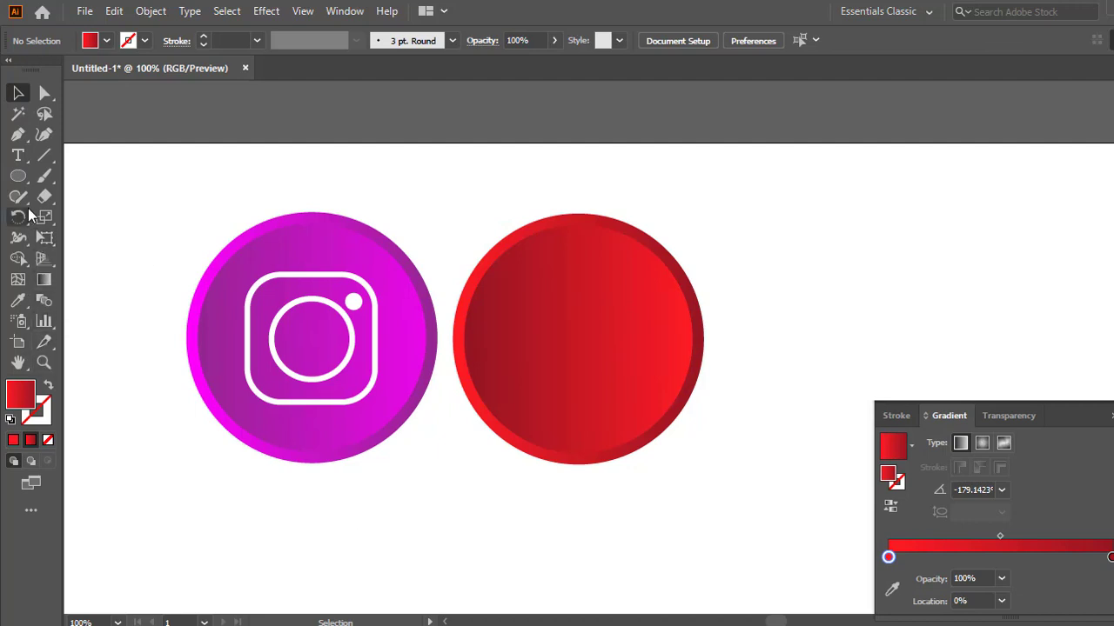
- Draw a wide rounded rectangle across the middle of the red badge
click(17, 175)
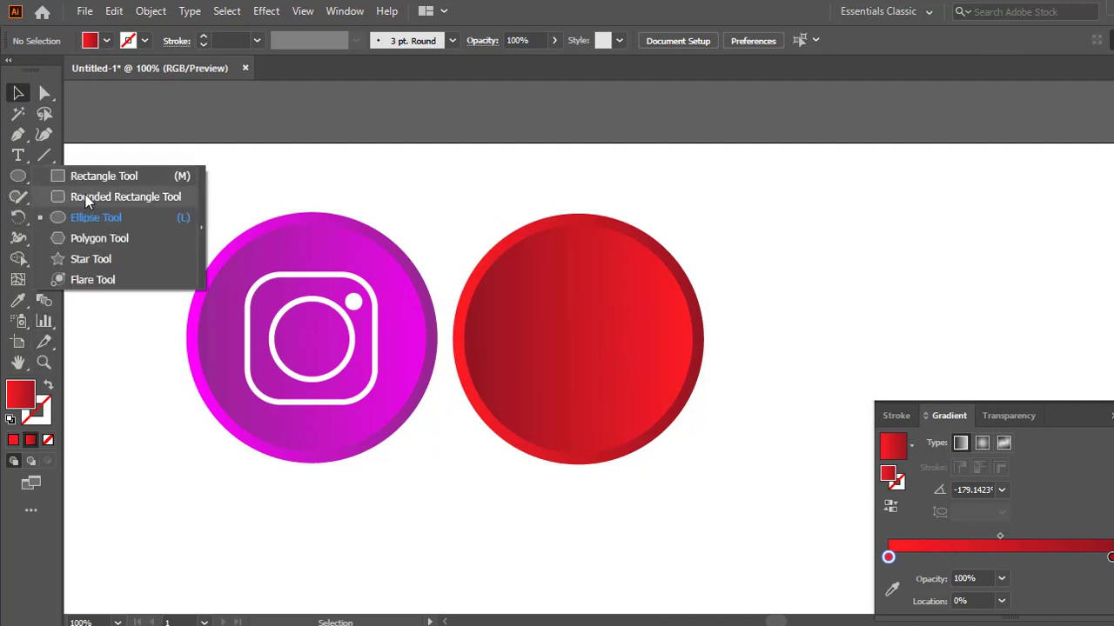
click(87, 197)
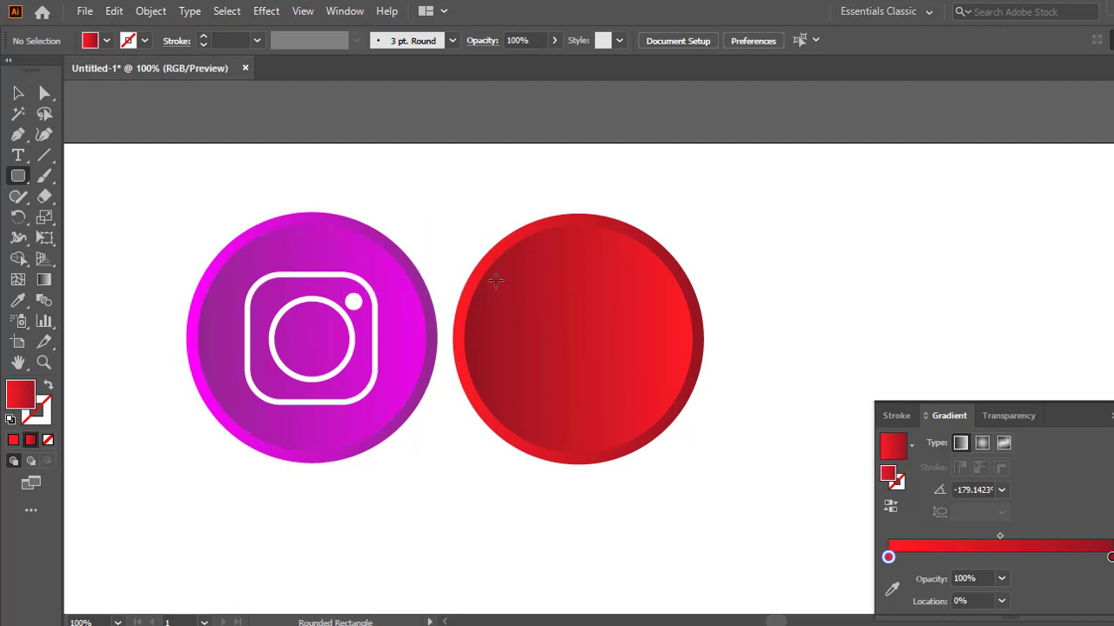
drag(492, 294, 607, 361)
mouse_move(648, 393)
mouse_down()
mouse_move(666, 399)
mouse_move(657, 396)
mouse_up()
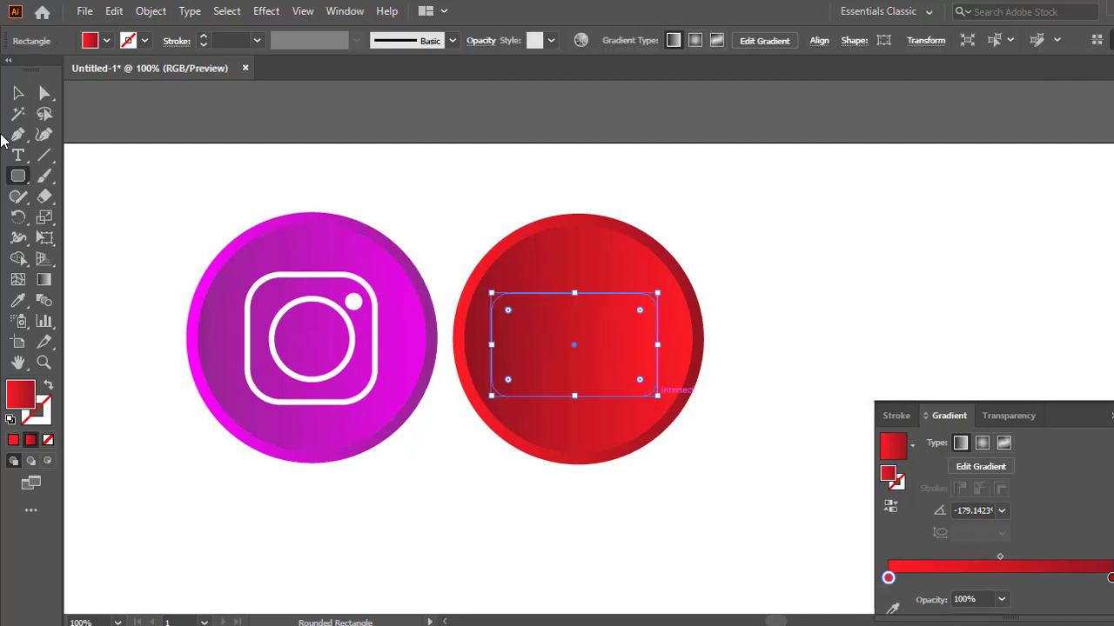
- Move the rounded rectangle to the empty area at the red badge's upper right, shrink it slightly and deselect it
key(v)
drag(582, 348, 807, 249)
drag(894, 308, 870, 292)
click(801, 347)
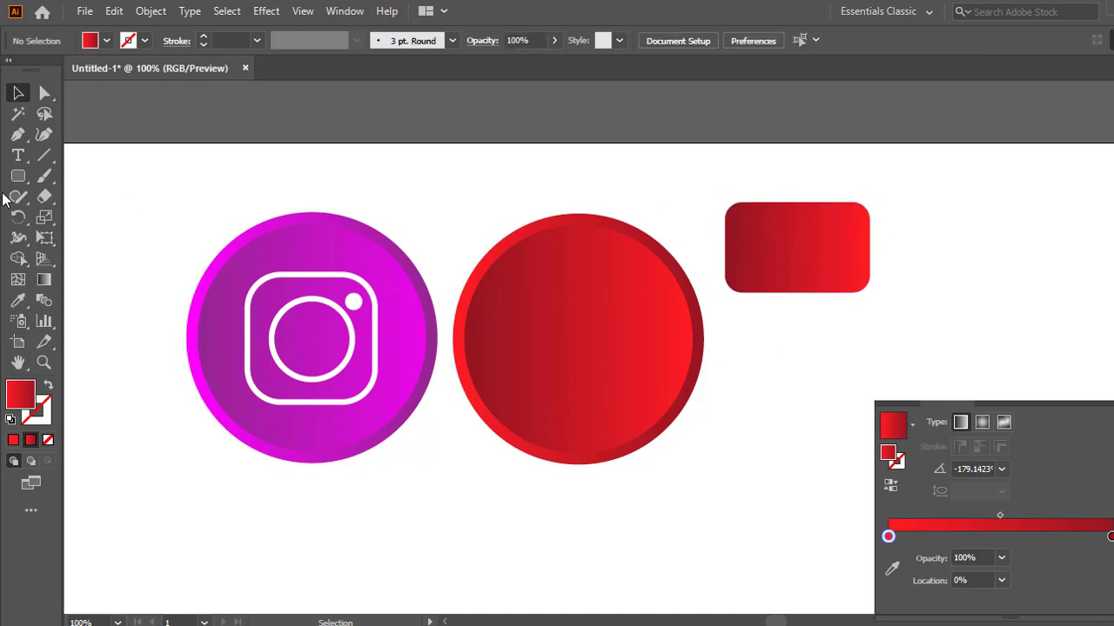
- Draw a small square below the rounded rectangle and make it a right-pointing triangle by adding a mid-edge anchor and deleting its right corners
drag(17, 177, 69, 177)
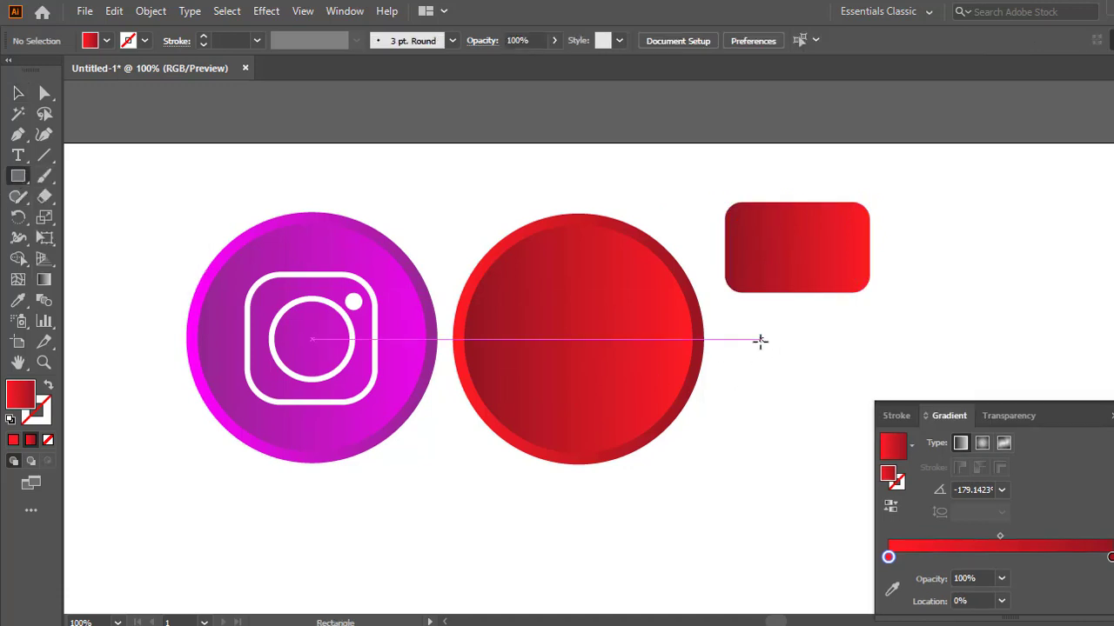
drag(760, 340, 827, 404)
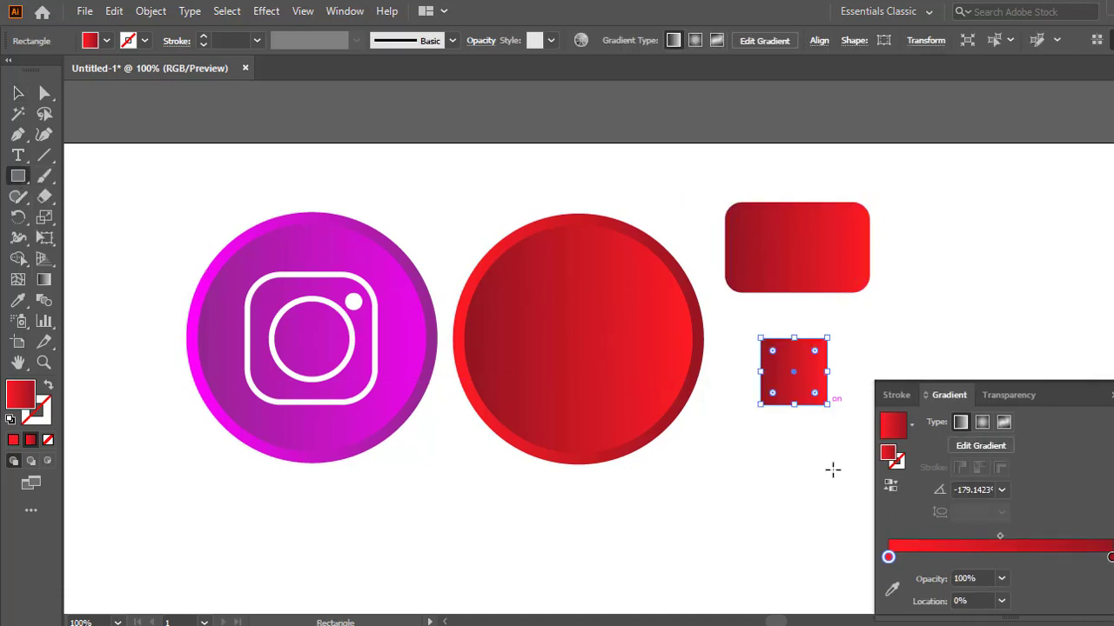
click(18, 137)
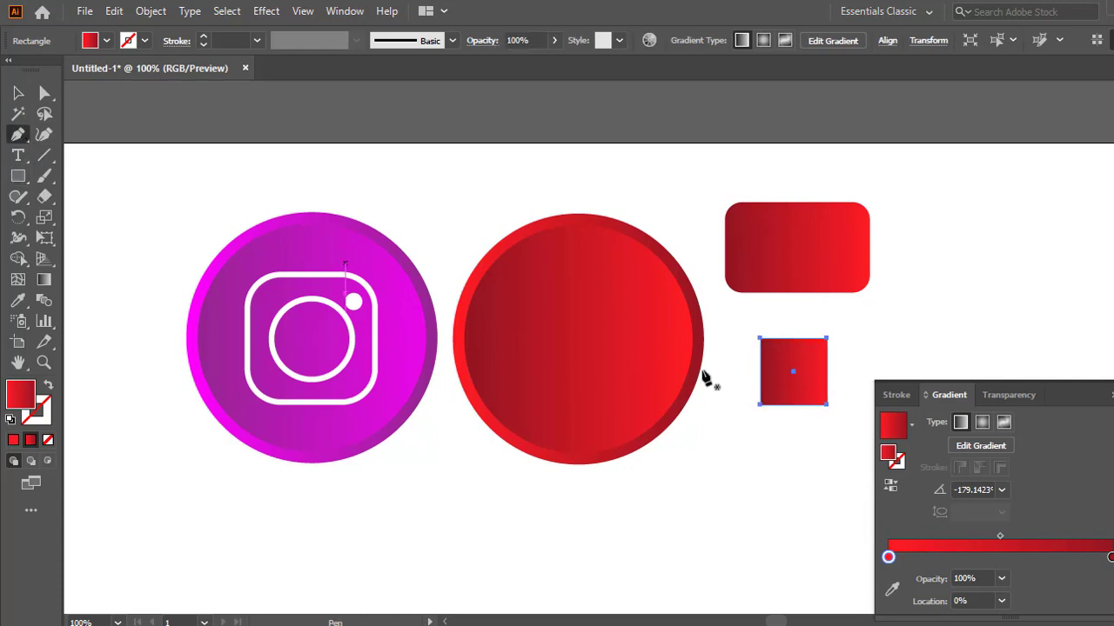
click(826, 380)
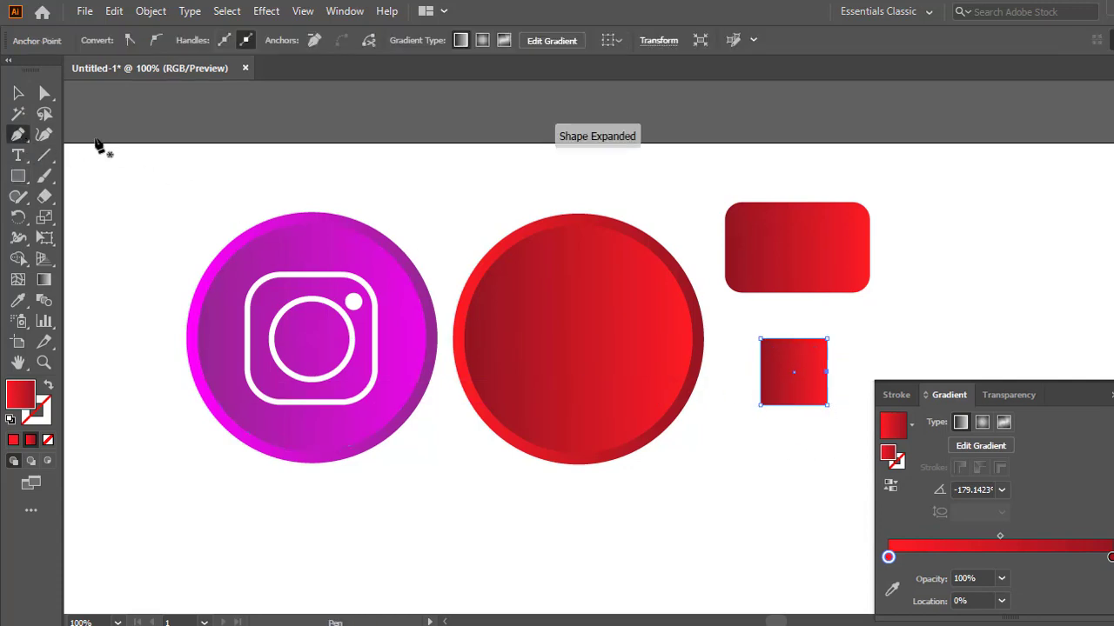
click(826, 340)
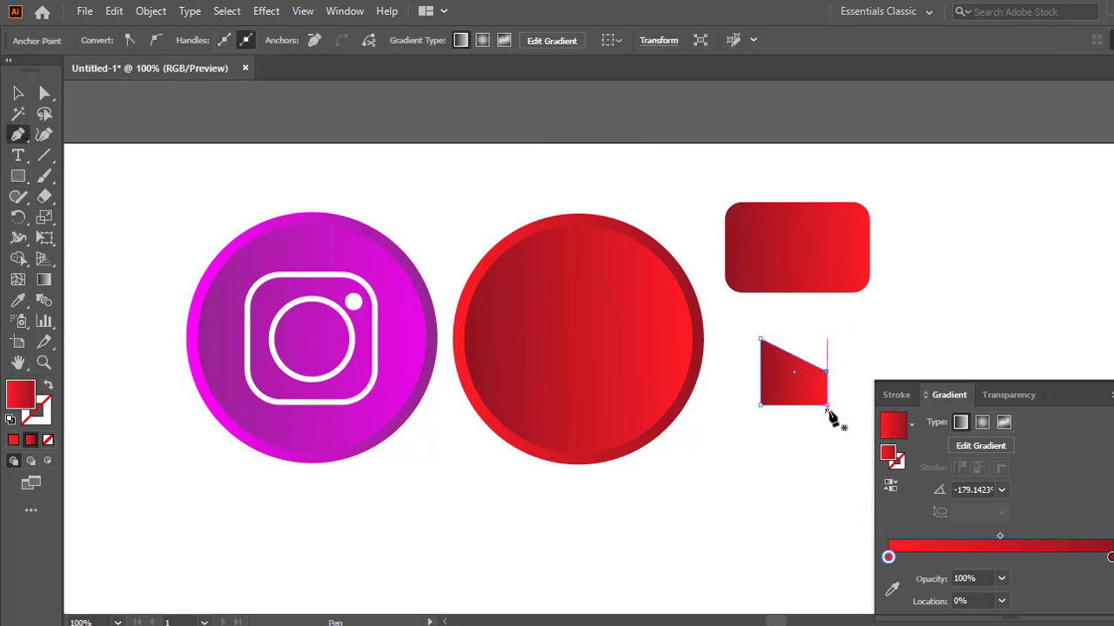
click(827, 406)
key(v)
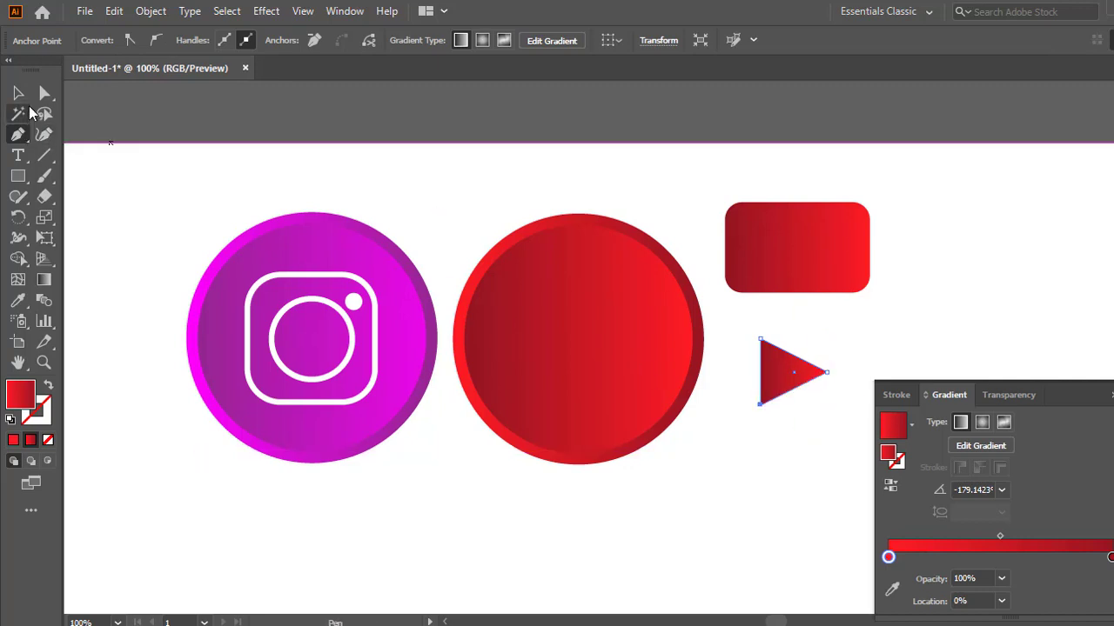
- Fill the triangle with white and move it onto the middle of the red rounded rectangle
click(1112, 198)
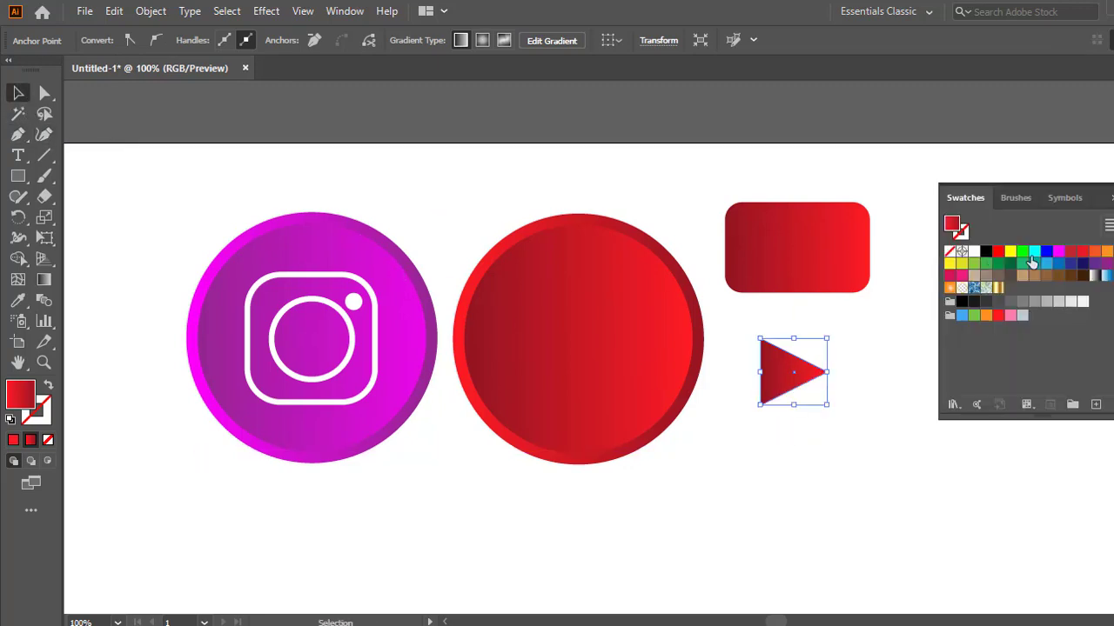
click(974, 251)
click(1112, 198)
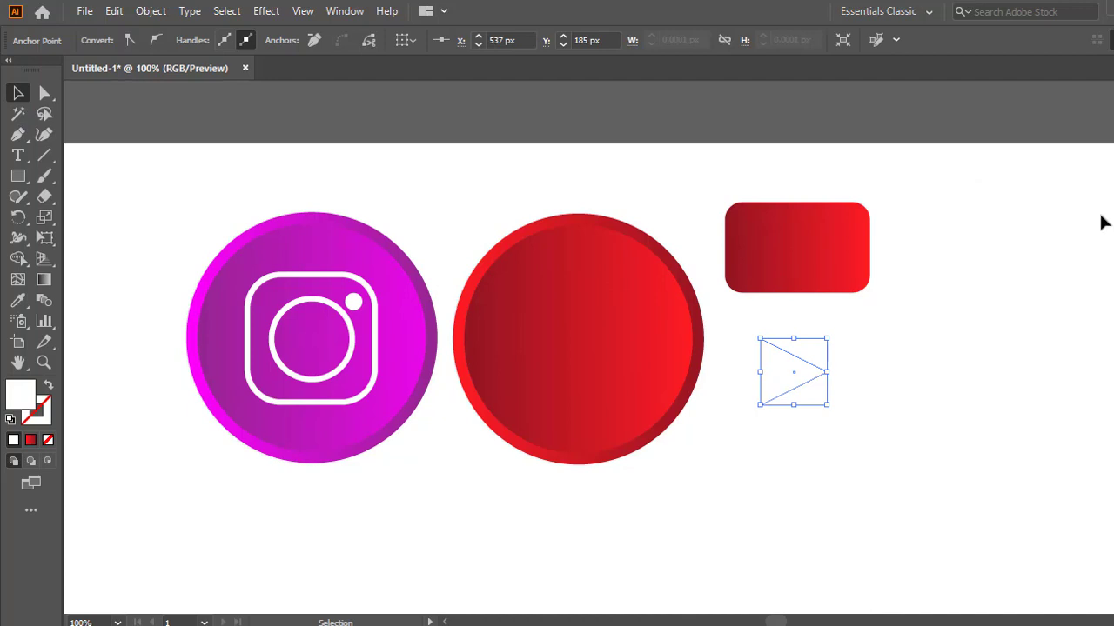
drag(810, 356, 818, 250)
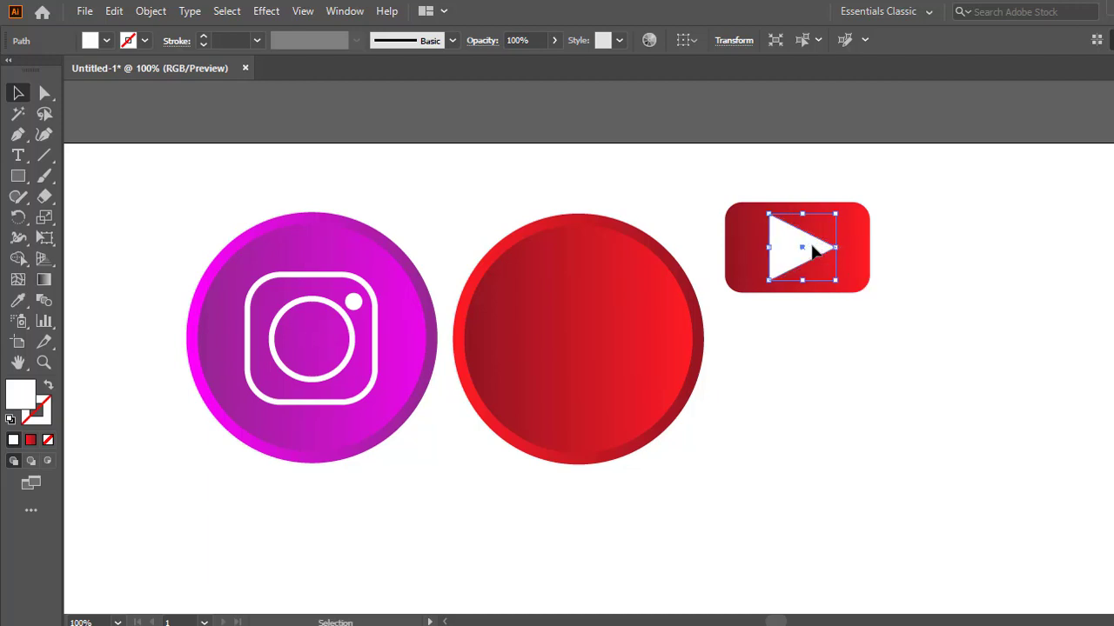
- Fill the small rounded rectangle with white and the triangle on it with yellow
click(859, 329)
click(854, 290)
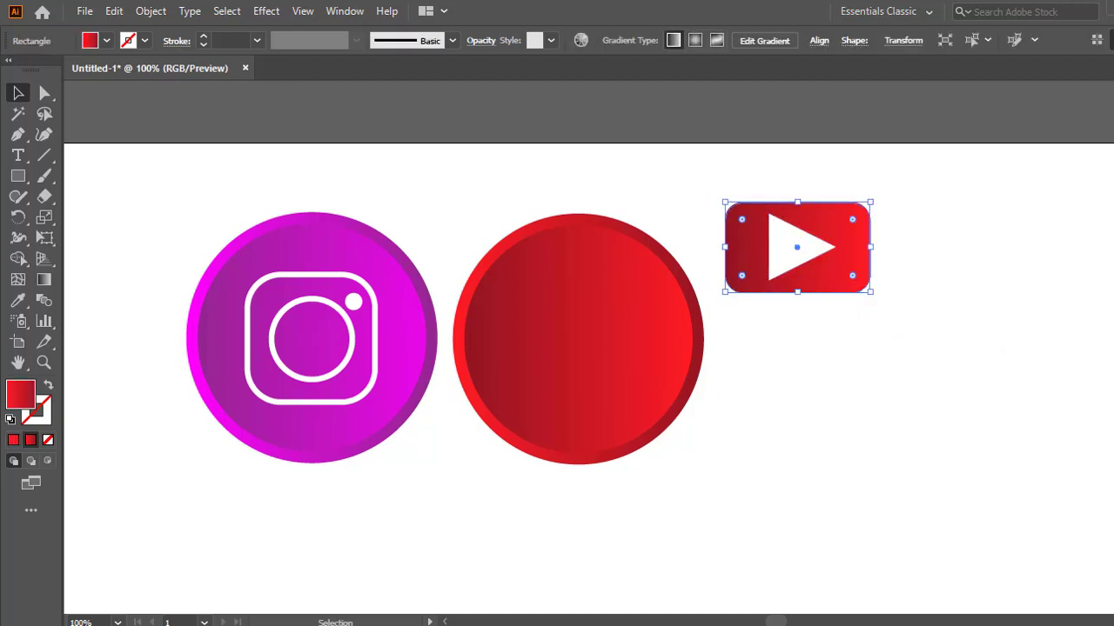
mouse_move(1063, 241)
drag(973, 257, 809, 251)
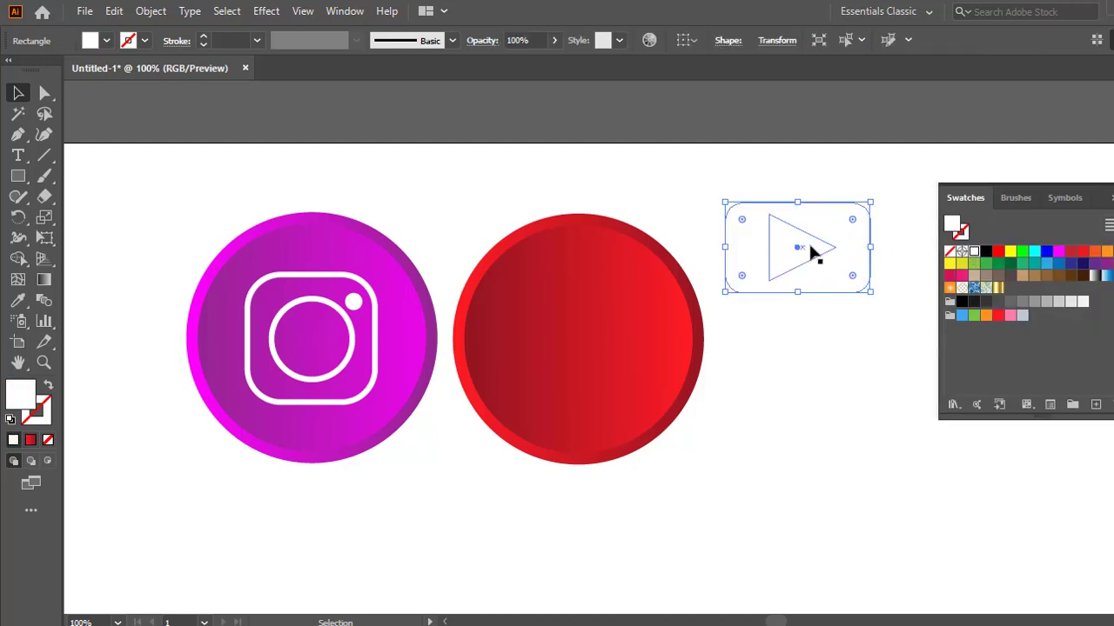
click(812, 253)
click(1010, 251)
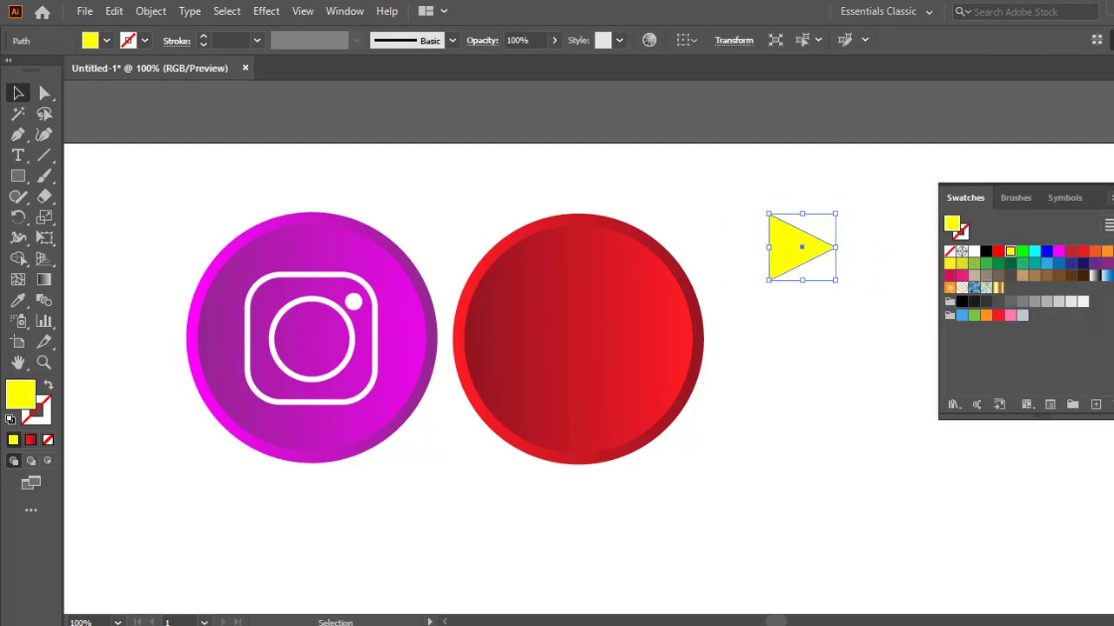
- Cut the triangle out of the white rounded rectangle with the Pathfinder's Minus Front operation
drag(746, 144, 914, 287)
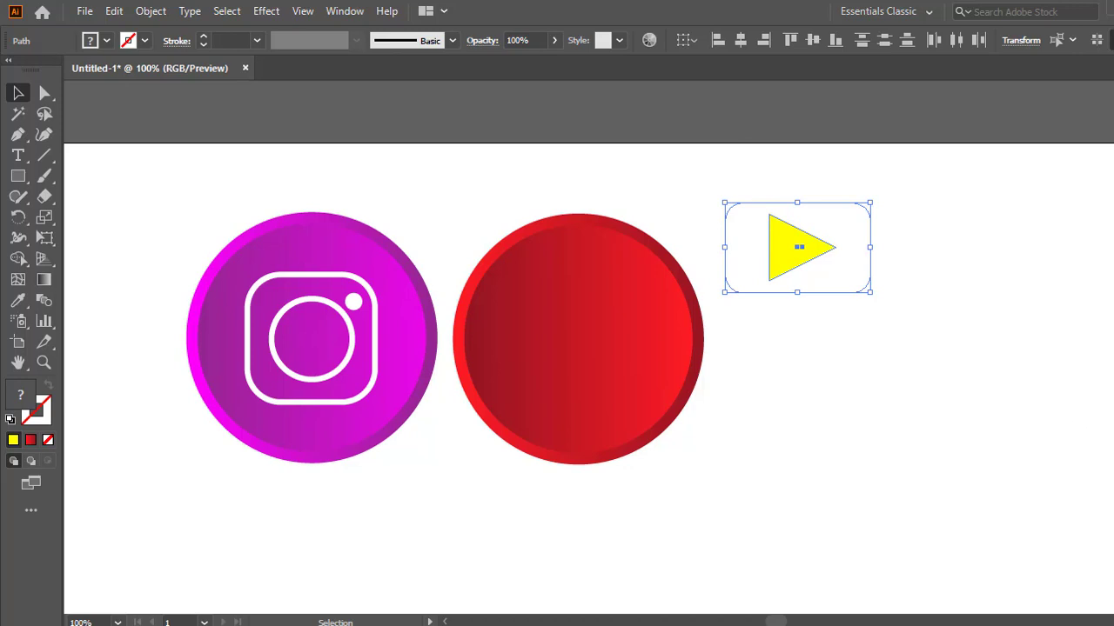
key(ctrl+shift+F9)
click(995, 555)
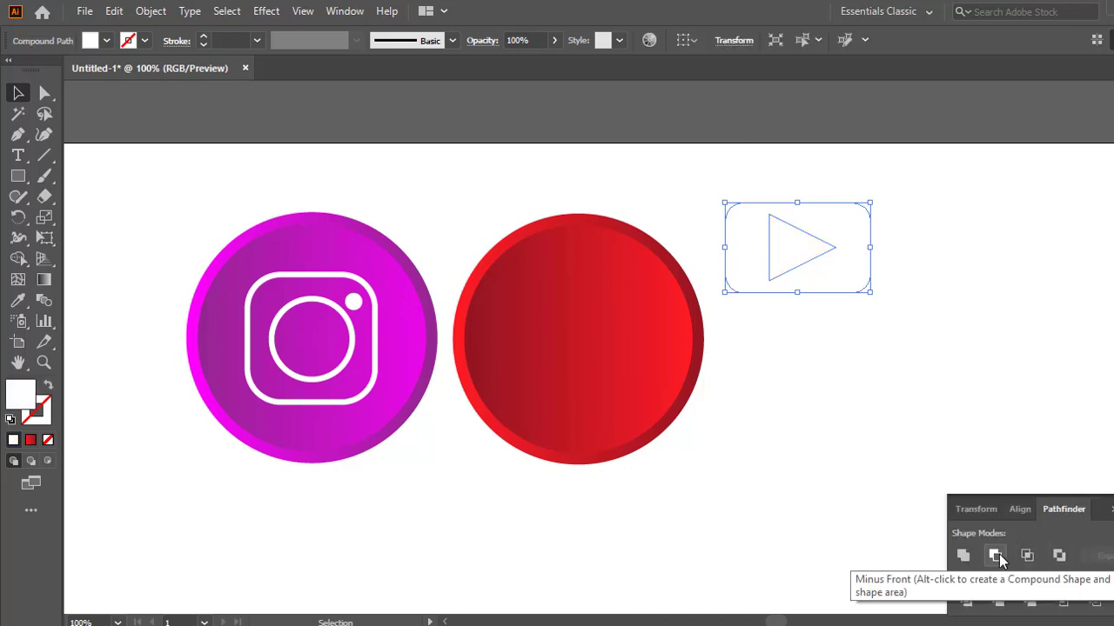
- Move the cut-out play symbol onto the middle of the red badge, deselect it and close the Pathfinder
drag(841, 265, 623, 361)
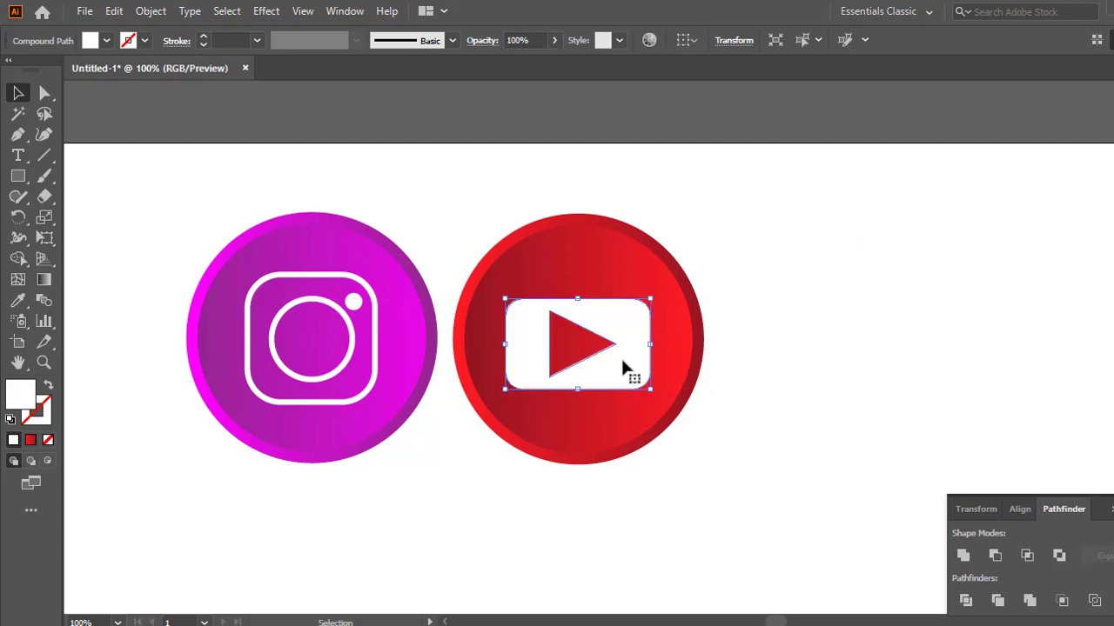
click(900, 457)
click(1111, 510)
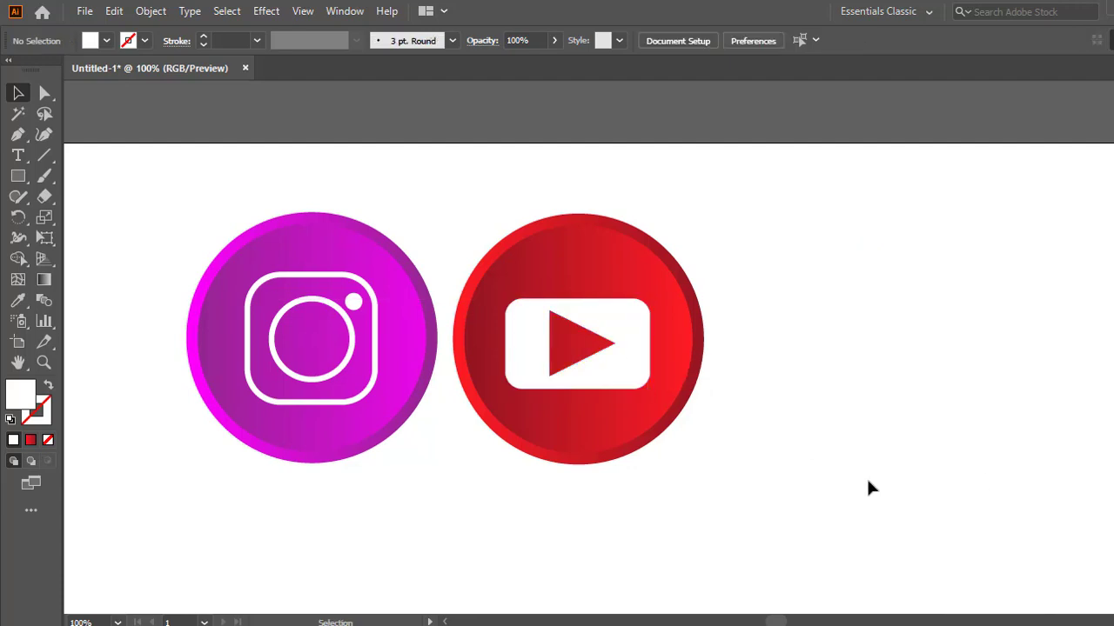